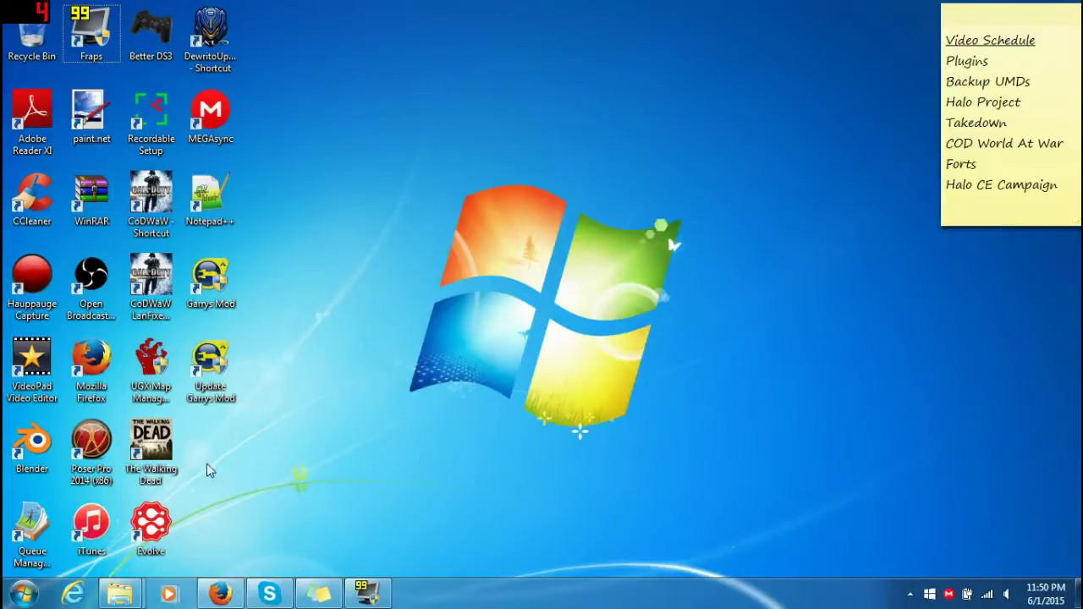
# Bring up the Plugins folder window, go up to the PSP folder and look at the PRO-C2 firmware folder inside CFW
pyautogui.moveTo(125, 596)
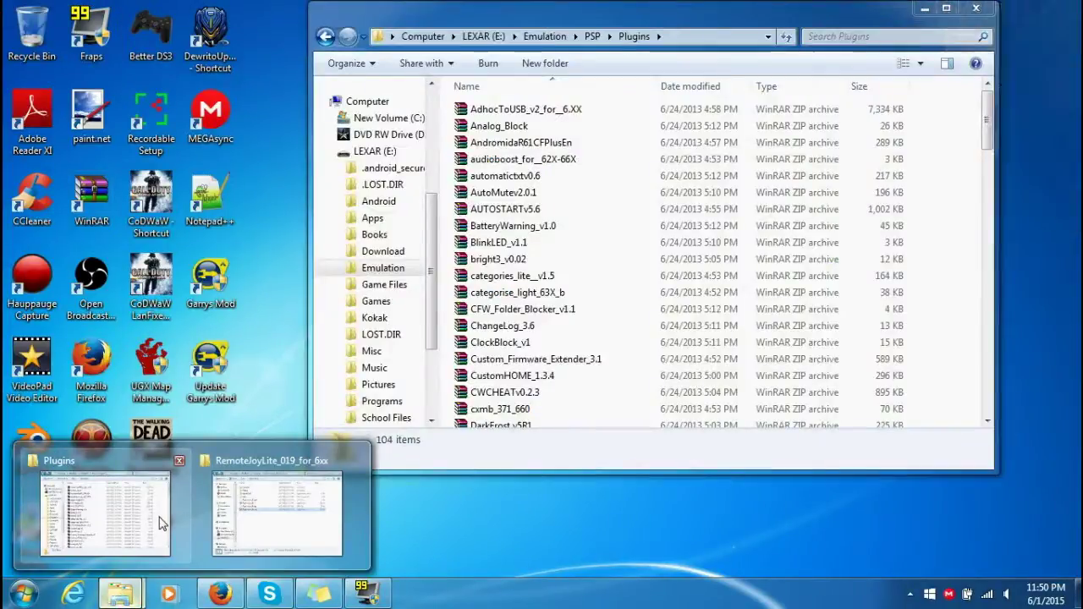
pyautogui.click(160, 519)
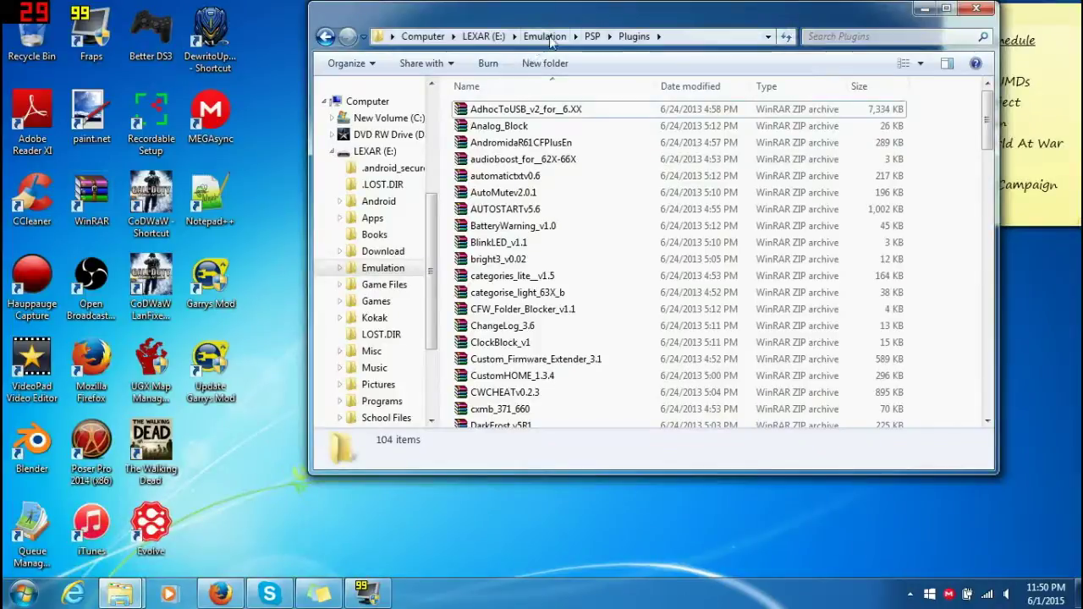
pyautogui.click(592, 36)
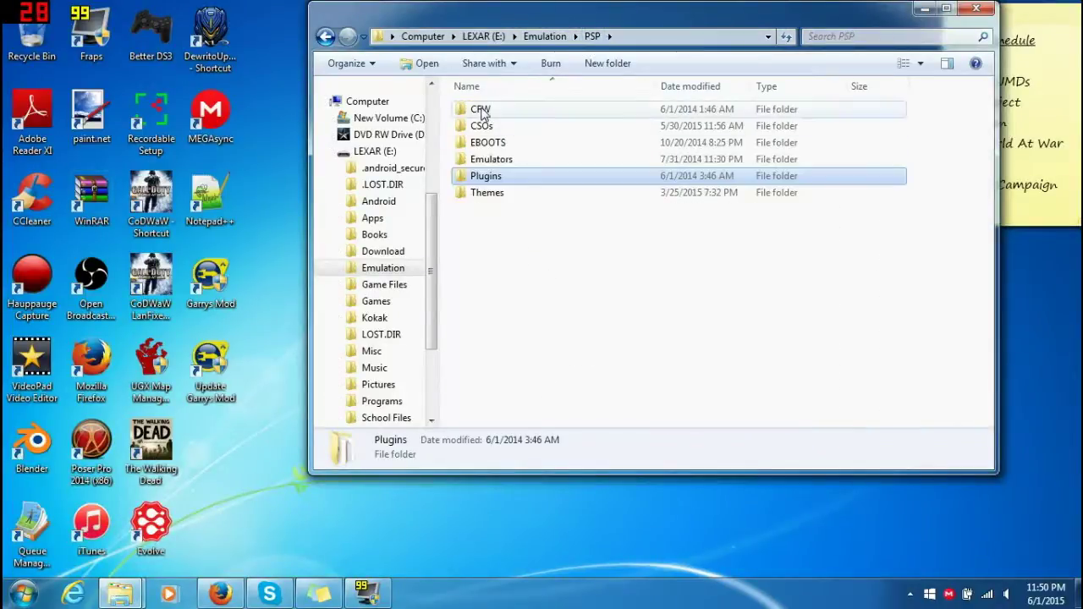
pyautogui.doubleClick(480, 109)
pyautogui.click(499, 127)
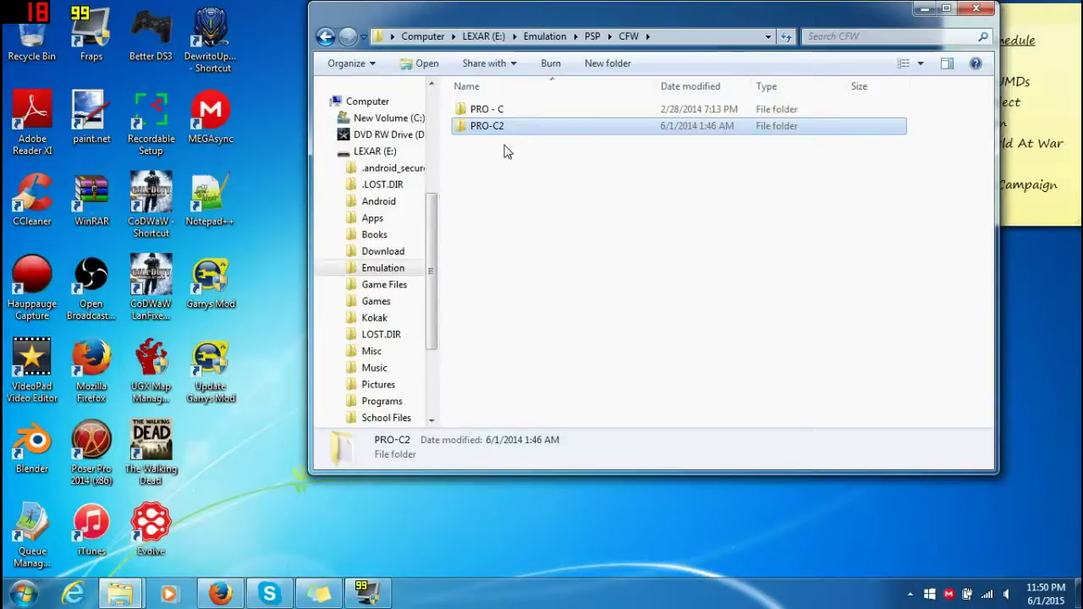
# Return to the PSP folder and open its Plugins folder
pyautogui.press('BackSpace')
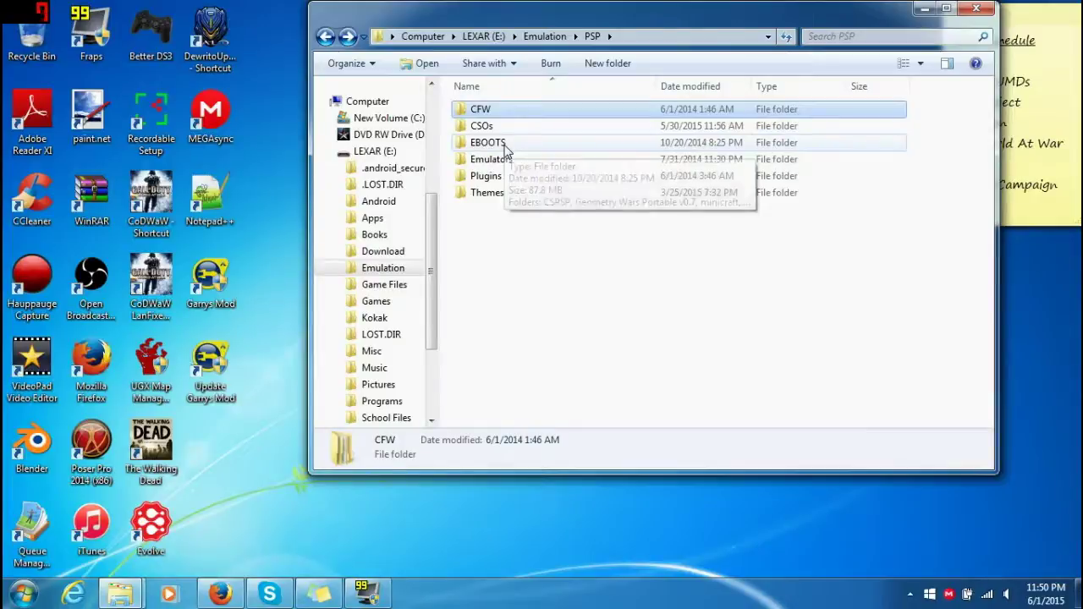
pyautogui.press('Down')
pyautogui.press('Down')
pyautogui.press('Down')
pyautogui.press('Down')
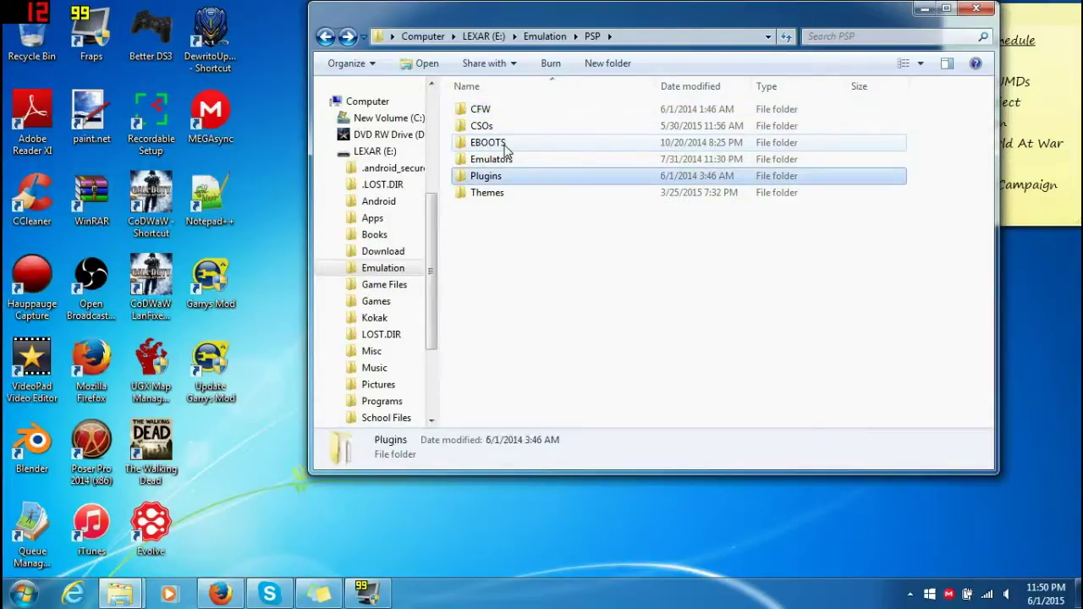
pyautogui.press('Return')
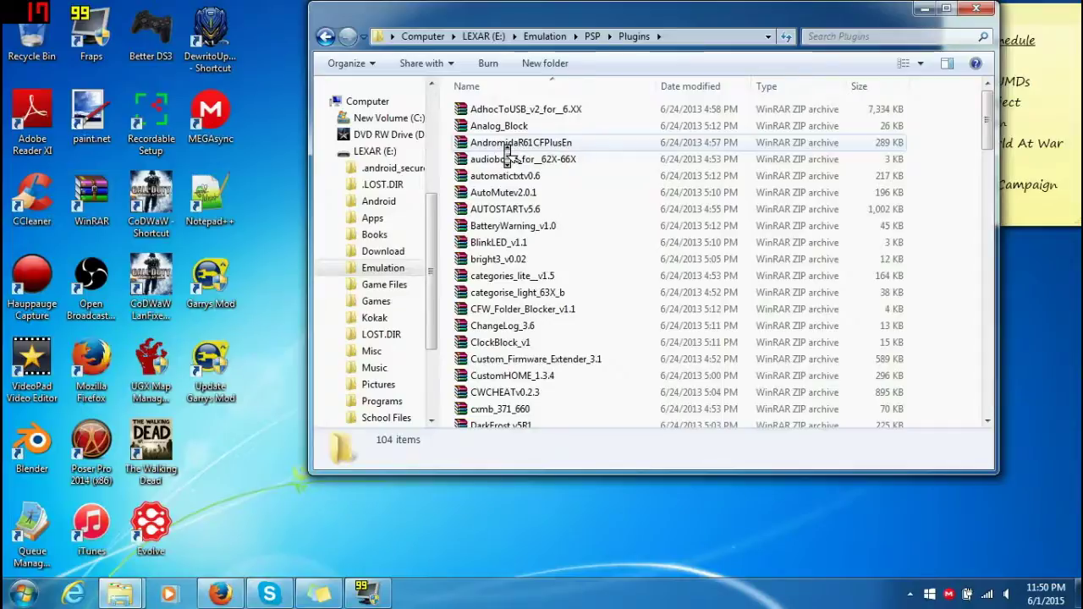
# Look through the list of plugin archives in the Plugins folder for one to use
pyautogui.scroll(-2, 507, 152)
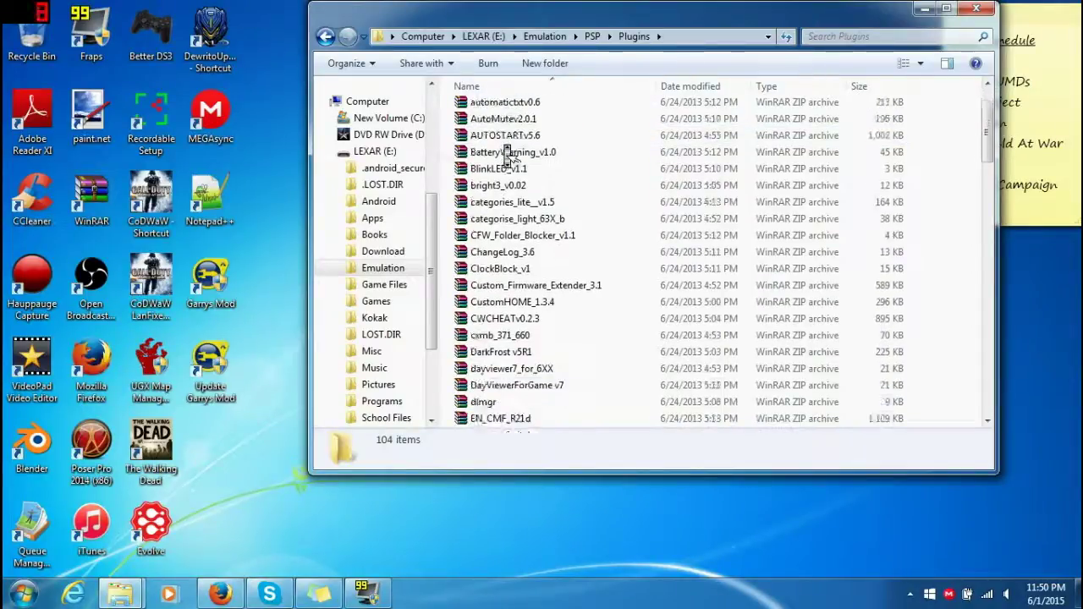
pyautogui.scroll(-15, 535, 326)
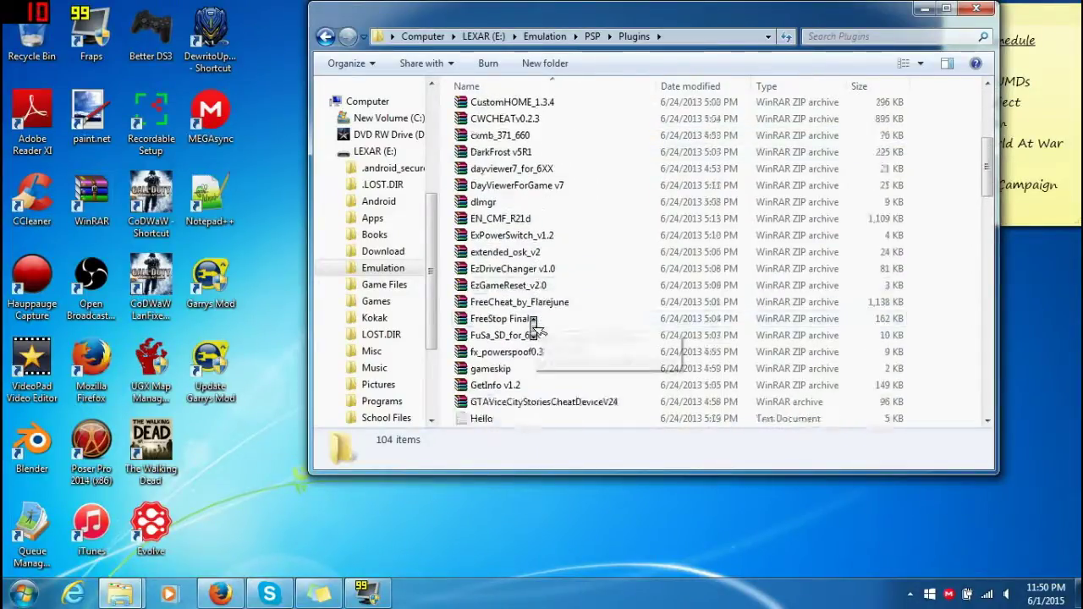
pyautogui.scroll(-7, 534, 326)
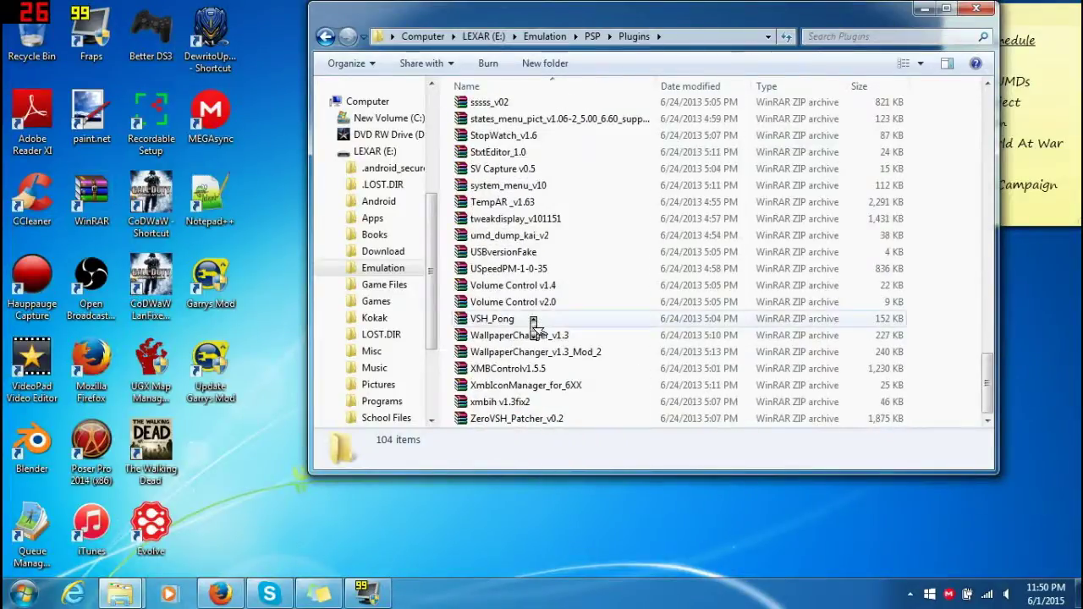
pyautogui.scroll(20, 533, 325)
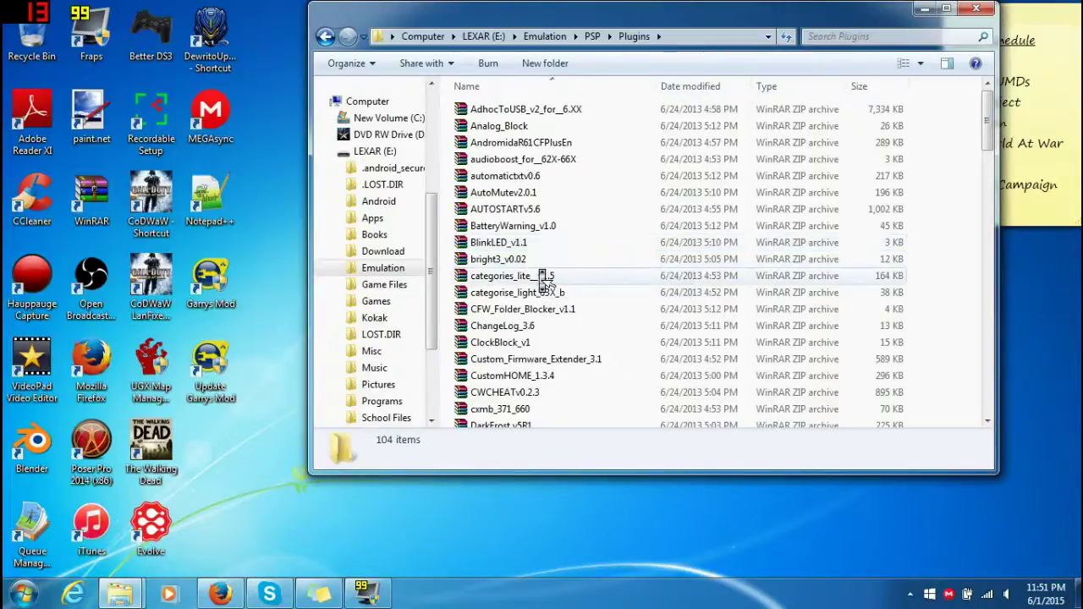
pyautogui.scroll(-2, 546, 281)
pyautogui.scroll(2, 542, 280)
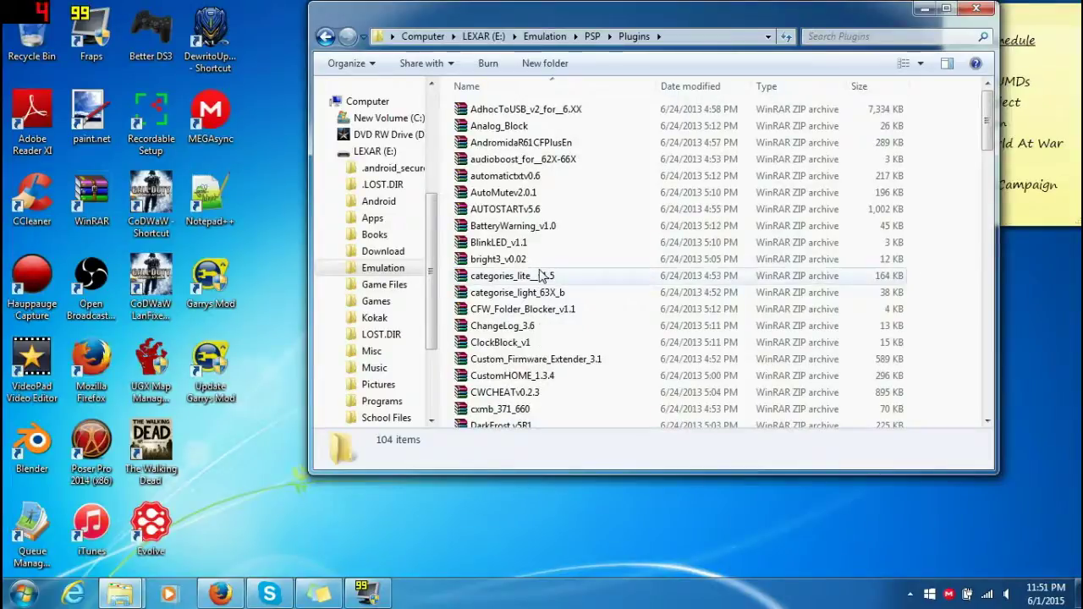
pyautogui.scroll(-1, 544, 280)
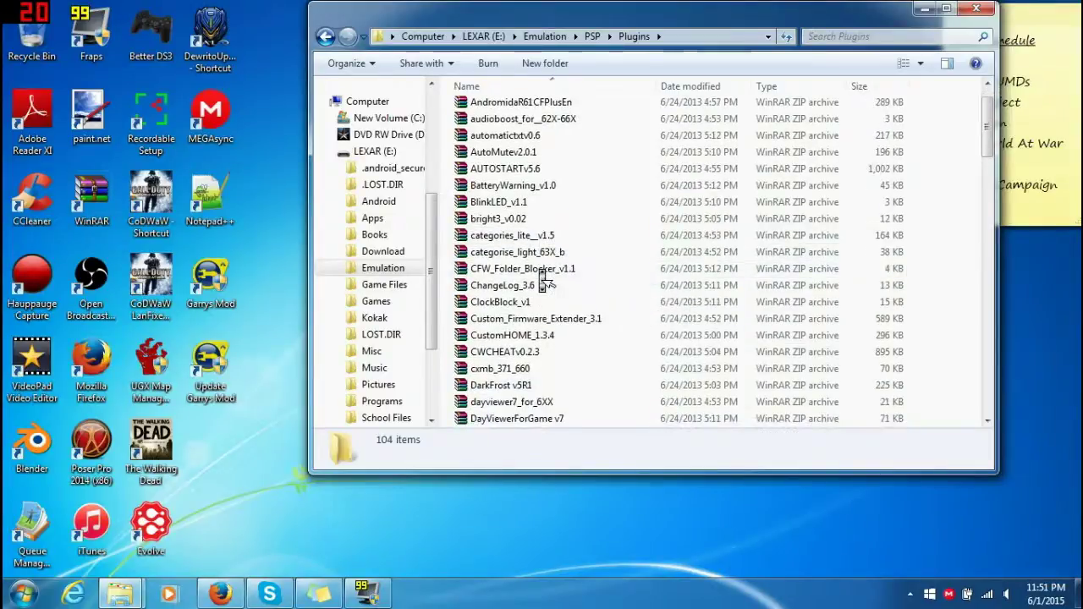
pyautogui.scroll(-1, 544, 284)
pyautogui.scroll(-1, 542, 280)
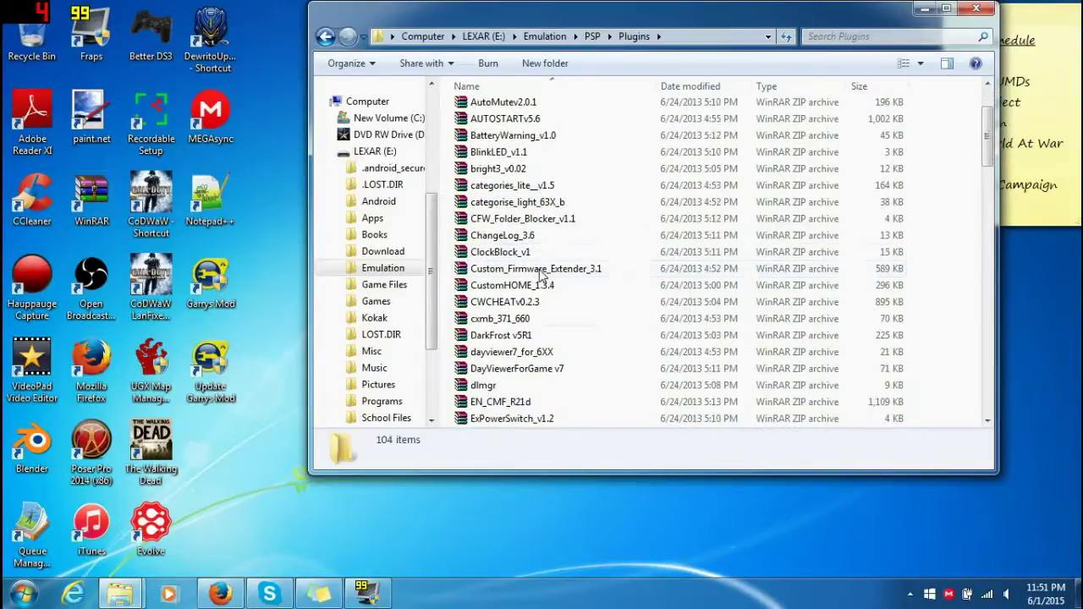
pyautogui.scroll(-1, 541, 277)
pyautogui.scroll(-1, 543, 275)
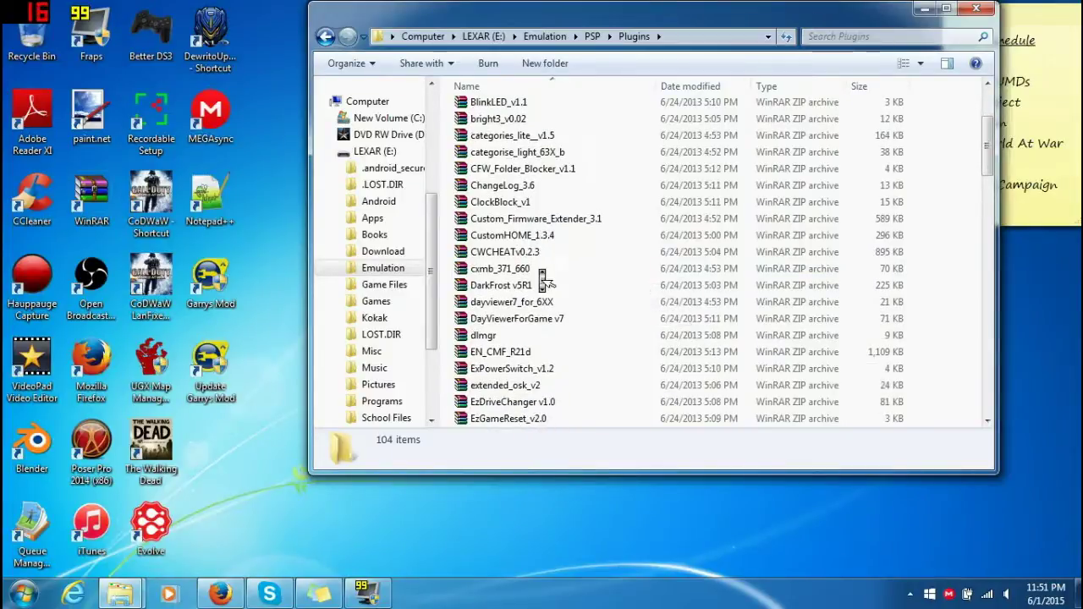
pyautogui.scroll(-2, 543, 283)
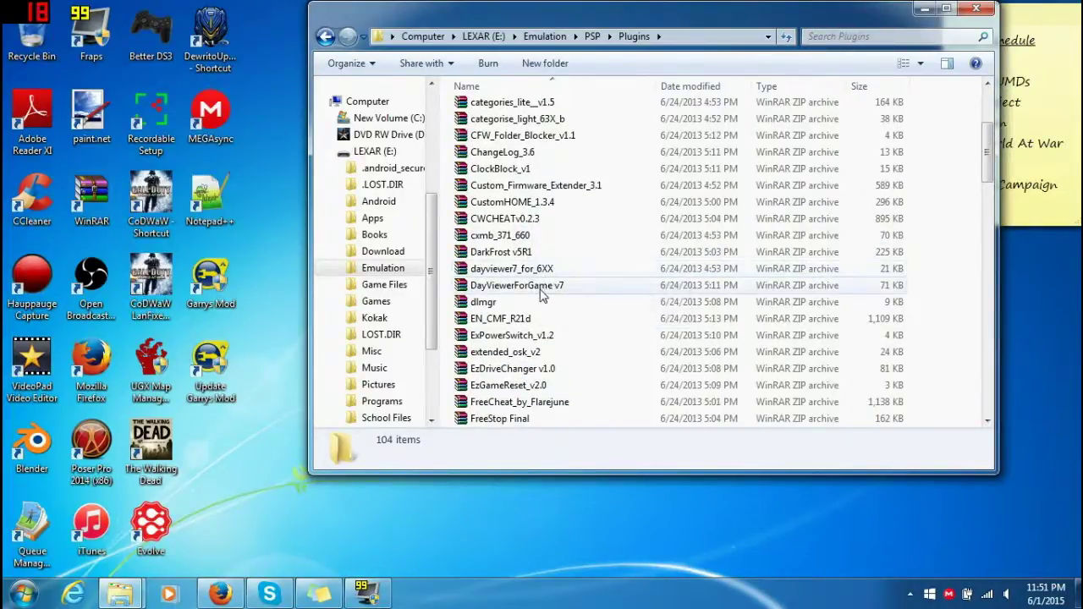
pyautogui.scroll(-5, 542, 305)
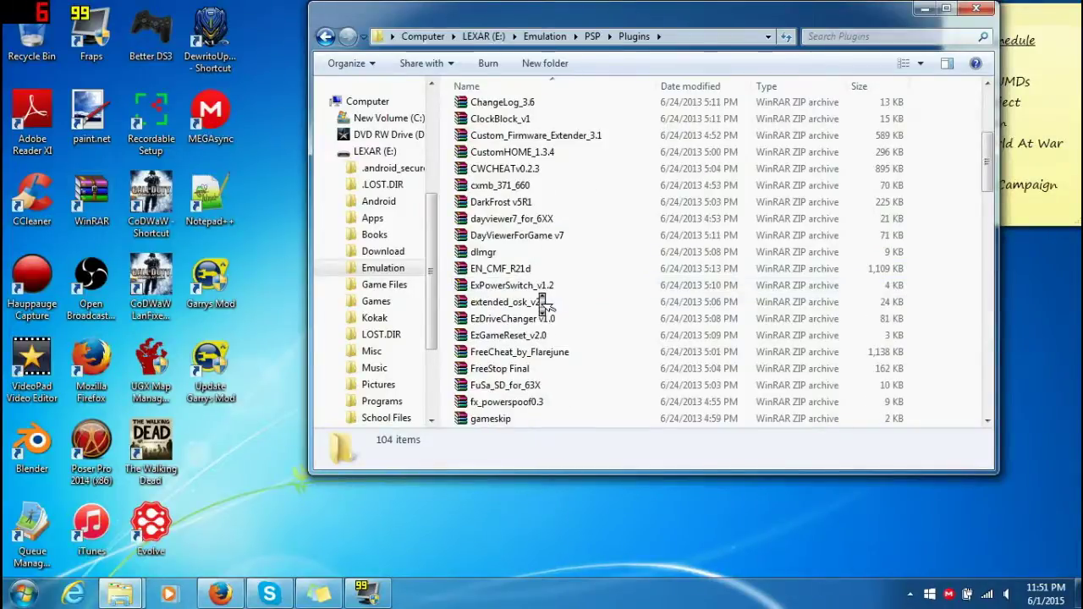
pyautogui.scroll(-5, 542, 304)
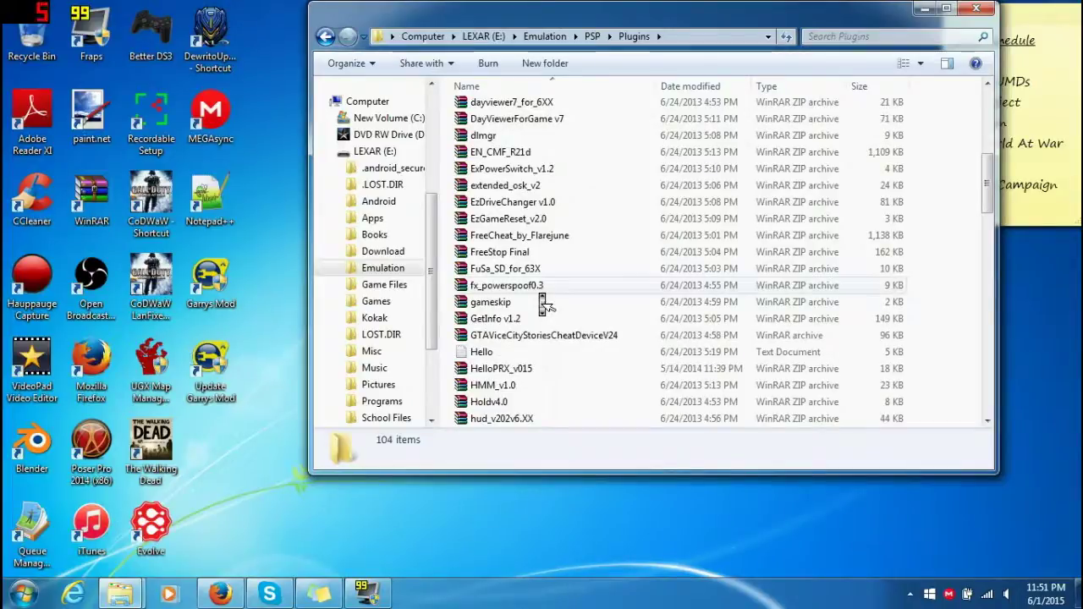
pyautogui.scroll(-3, 542, 305)
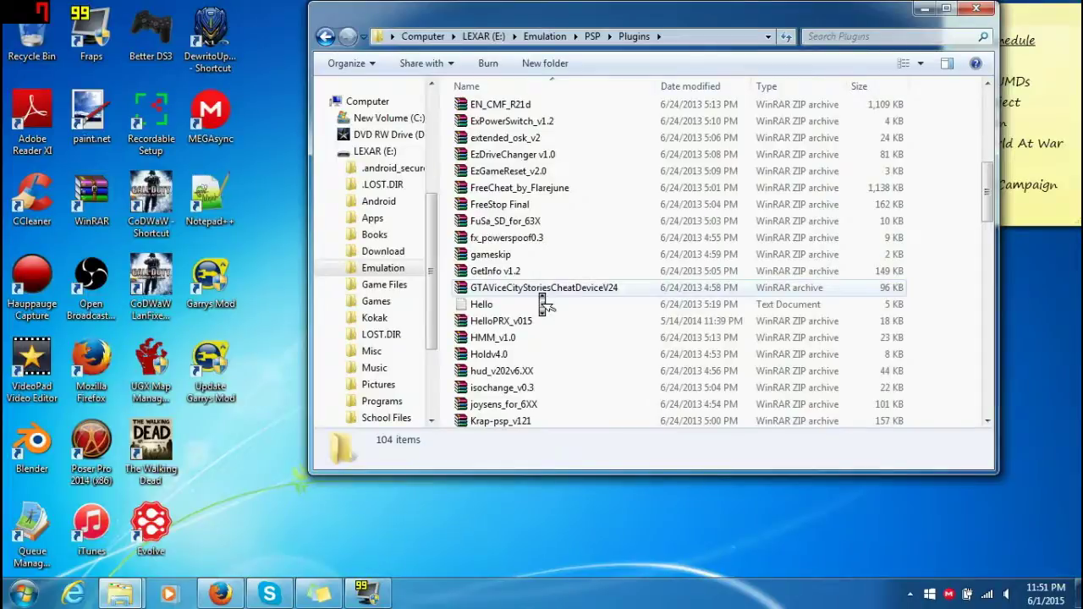
pyautogui.scroll(-1, 543, 305)
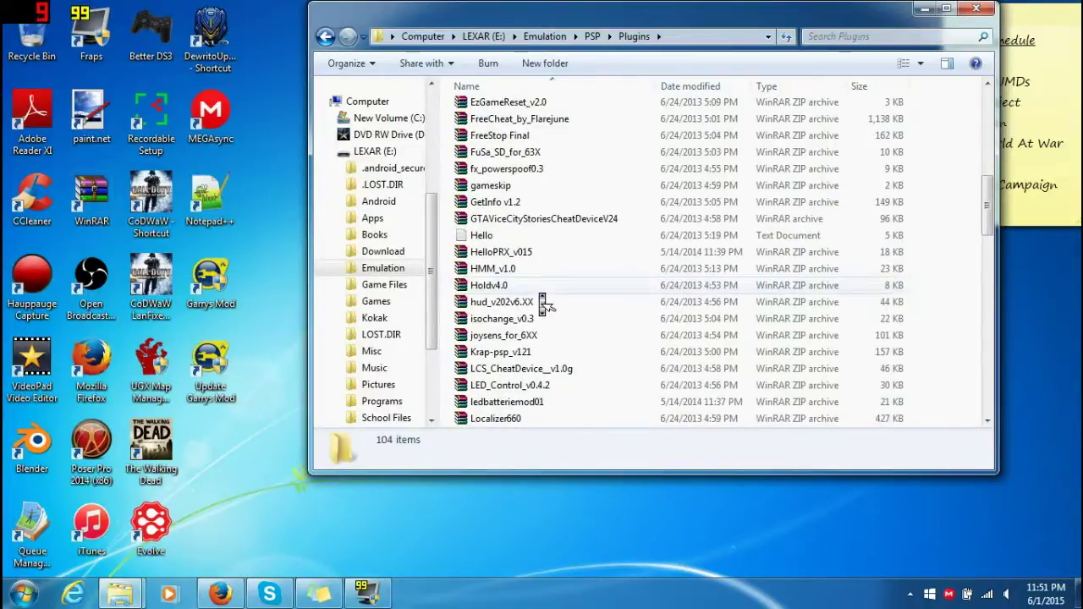
pyautogui.scroll(-3, 543, 303)
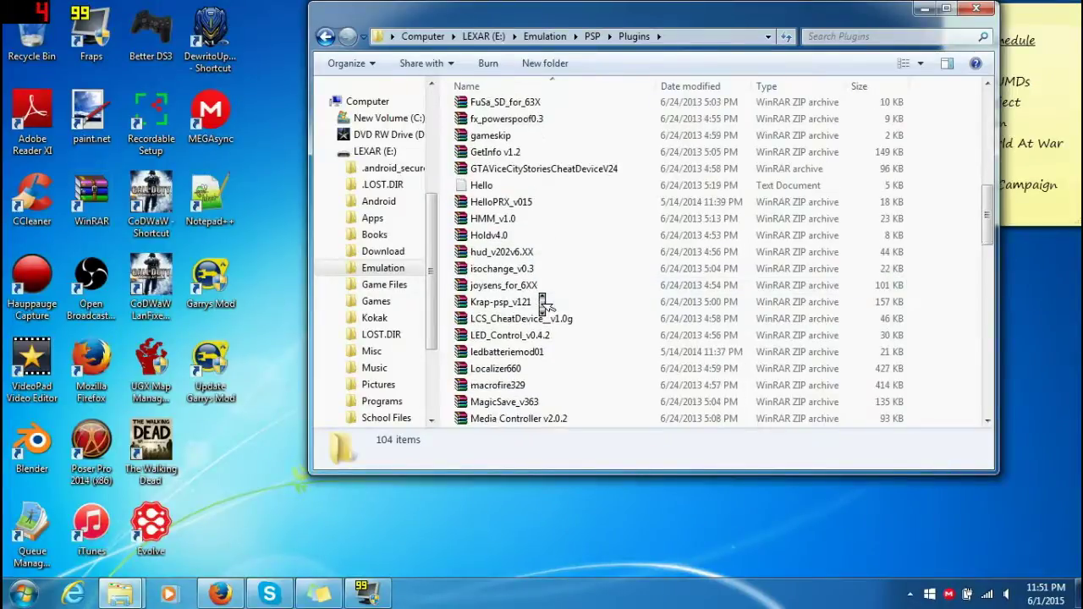
pyautogui.scroll(-2, 543, 303)
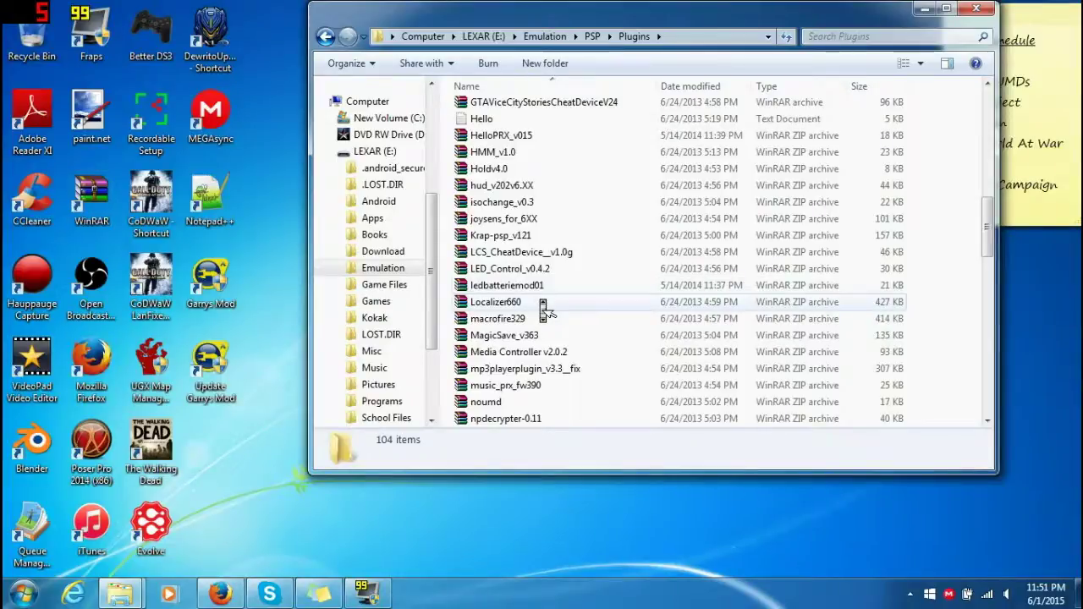
pyautogui.scroll(-4, 542, 309)
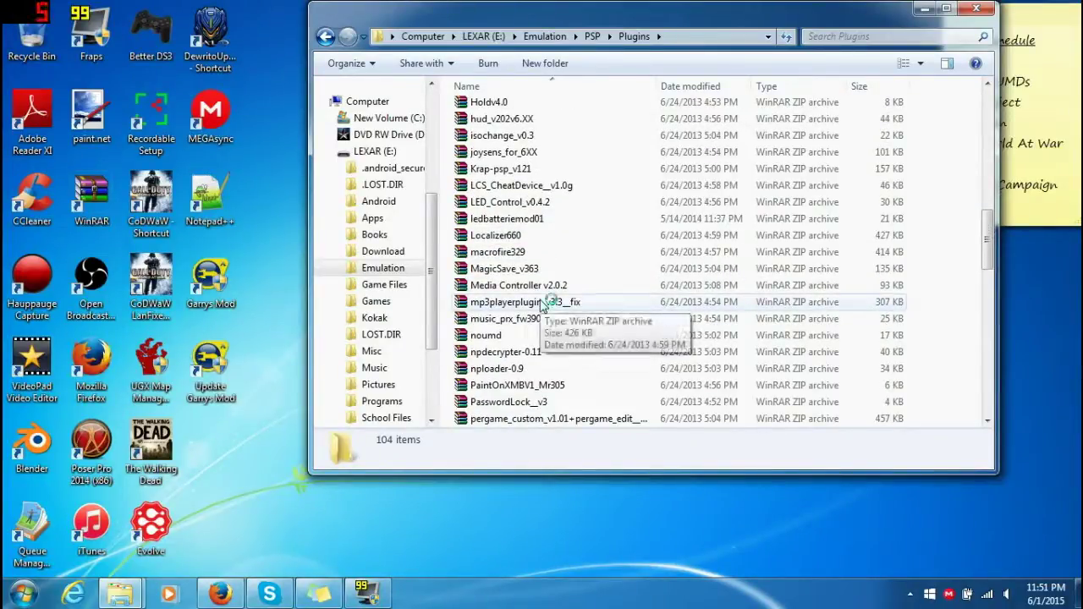
# View the contents of the mp3playerplugin_v3.3__fix archive, dismissing the WinRAR licence reminder, and close the archive
pyautogui.click(543, 303)
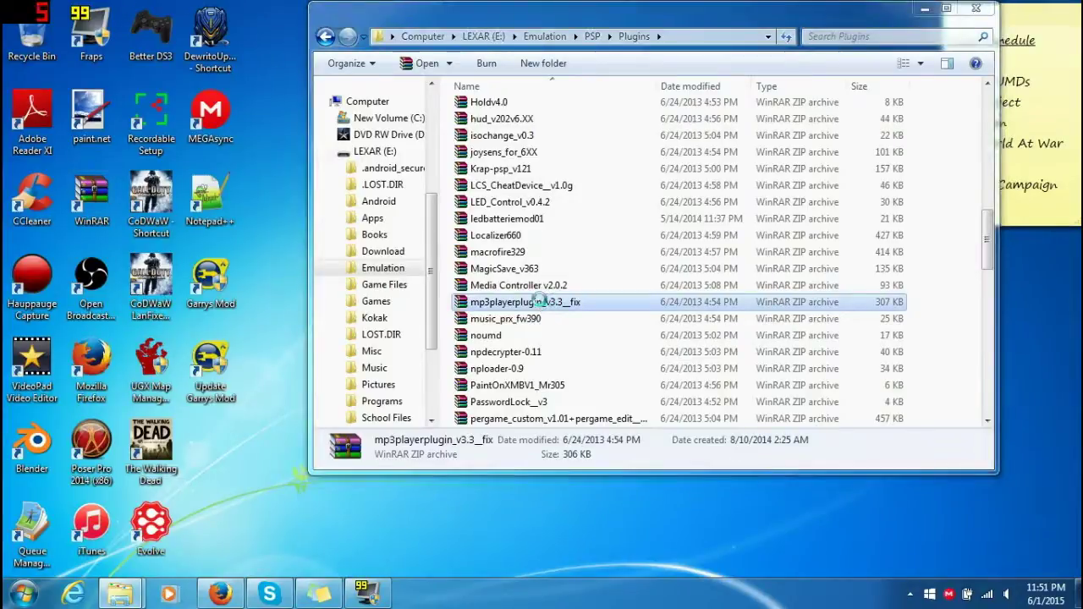
pyautogui.doubleClick(543, 302)
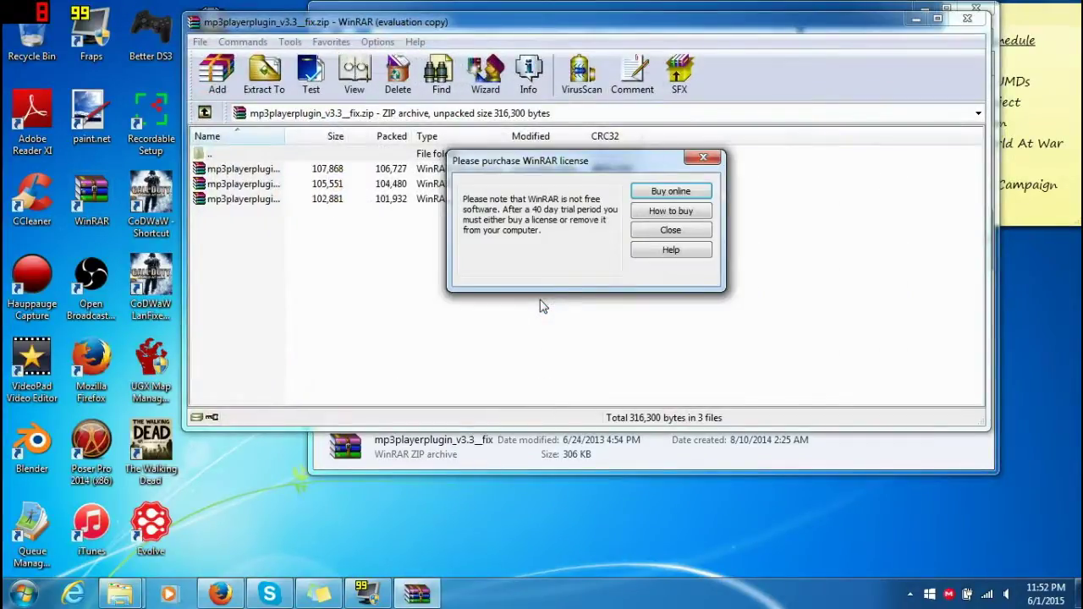
pyautogui.click(703, 158)
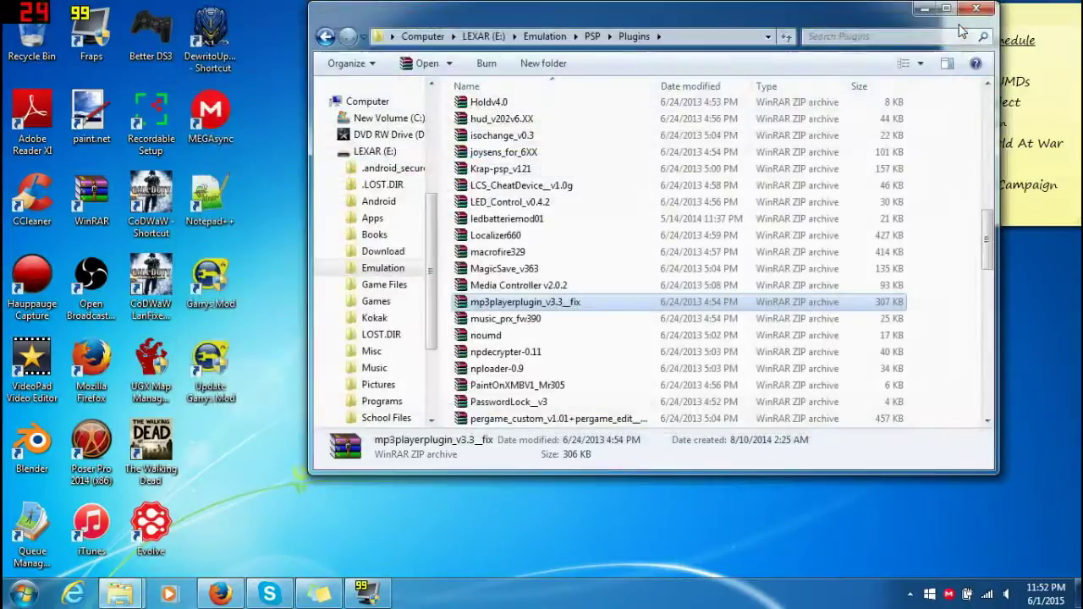
pyautogui.click(967, 18)
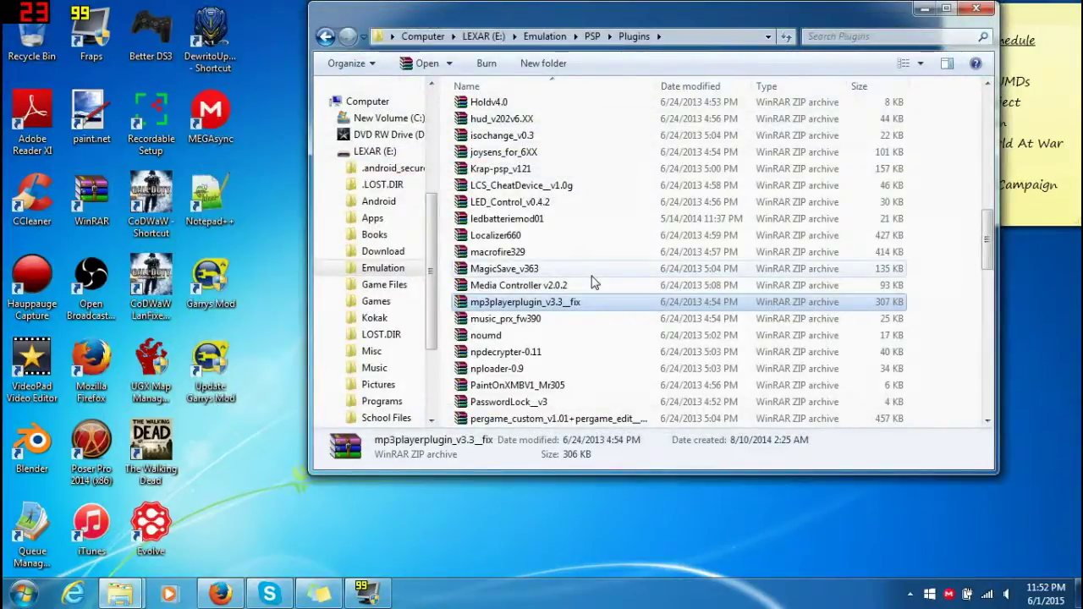
# Open the PaintOnXMBV1_Mr305 archive from the Plugins folder and dismiss the WinRAR expiry notification
pyautogui.scroll(-2, 592, 281)
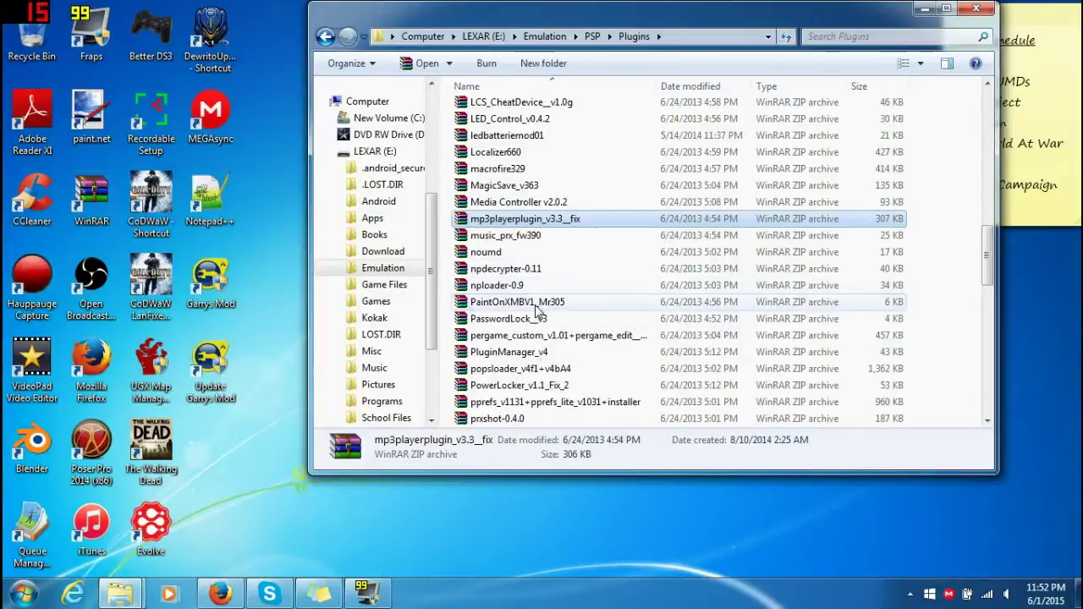
pyautogui.doubleClick(535, 305)
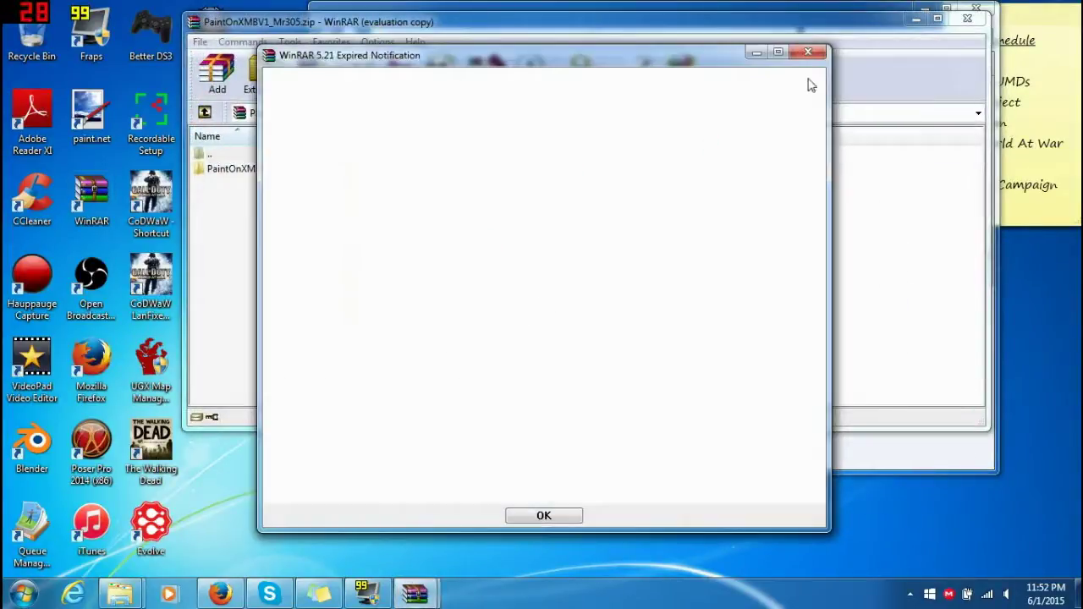
pyautogui.click(807, 53)
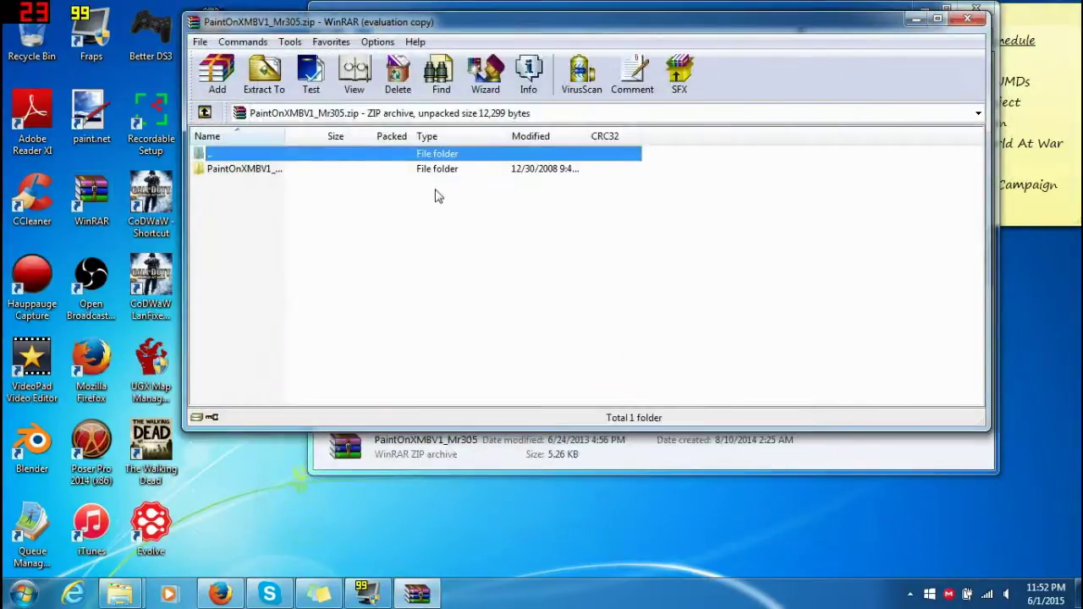
# Enter the plugin folder inside the archive, read the controls in Readme.txt and close the text file
pyautogui.doubleClick(302, 169)
pyautogui.doubleClick(296, 184)
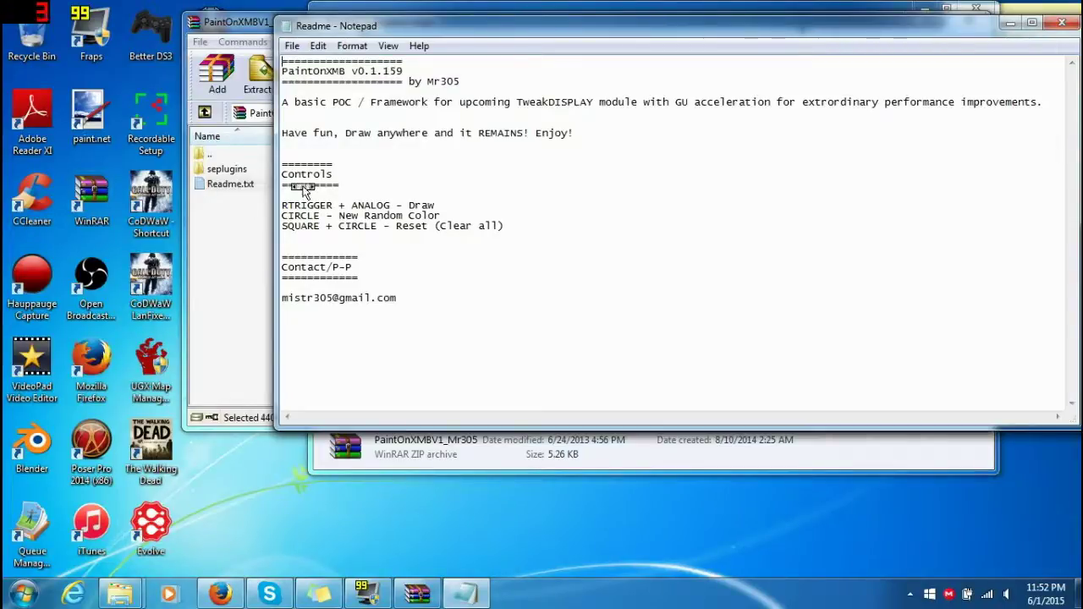
pyautogui.click(1062, 23)
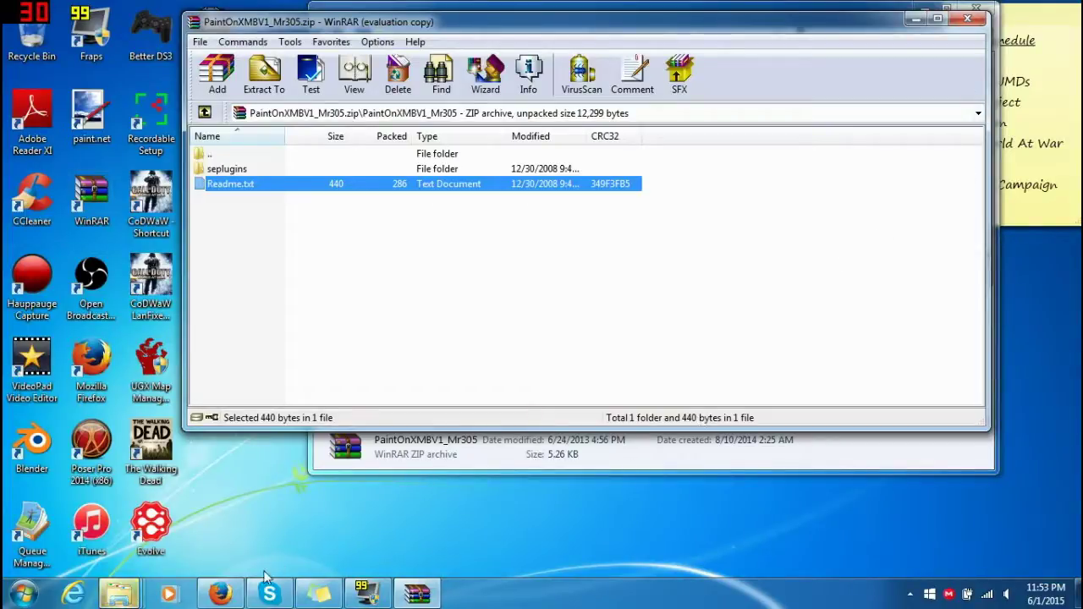
# Open Removable Disk (F:) from its waiting AutoPlay window to view its files
pyautogui.moveTo(119, 593)
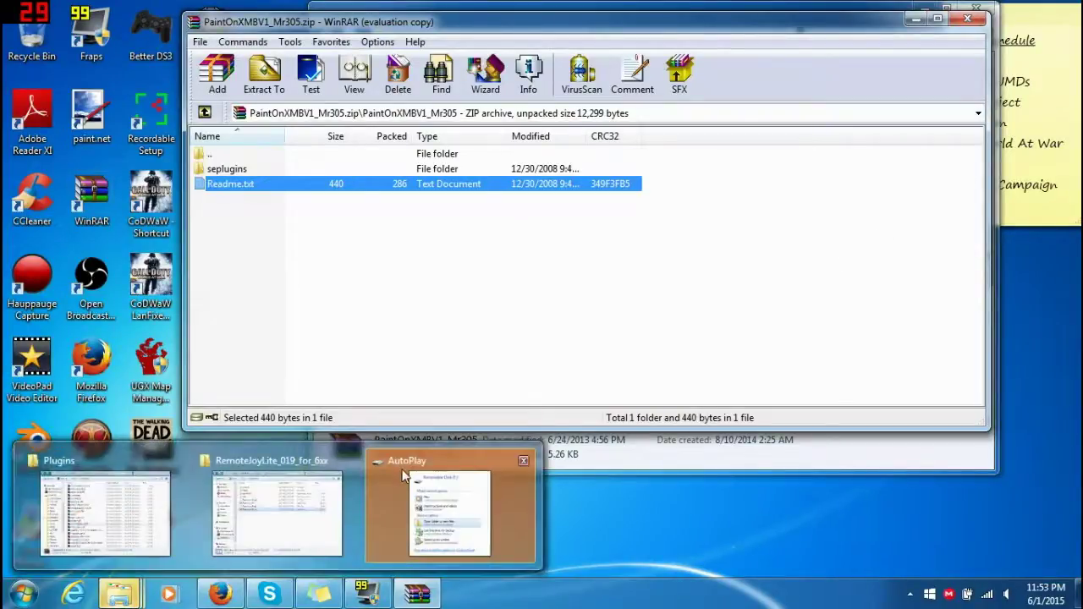
pyautogui.click(404, 477)
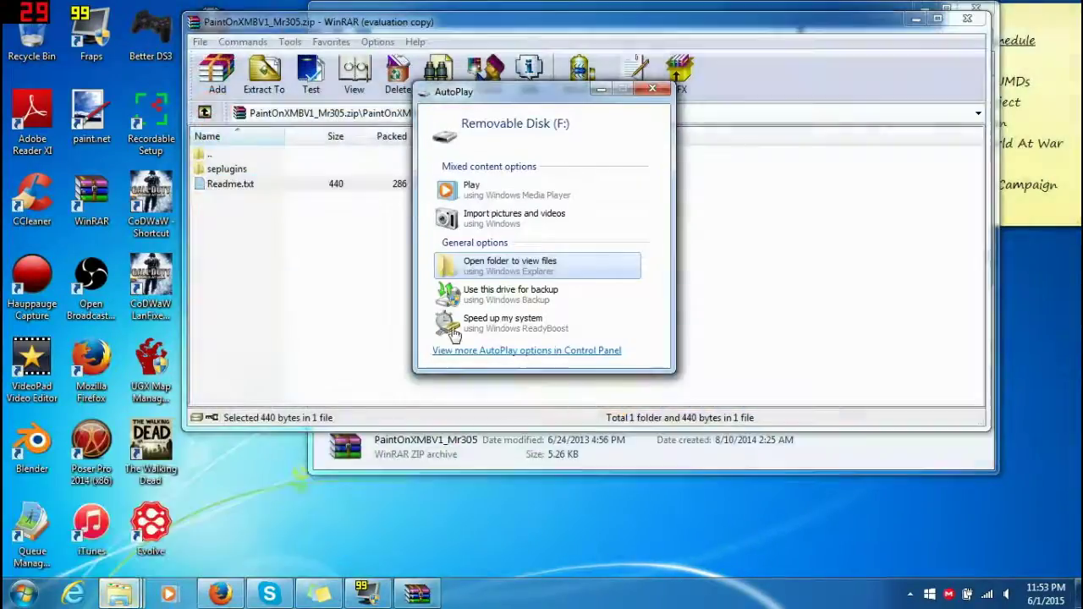
pyautogui.click(489, 264)
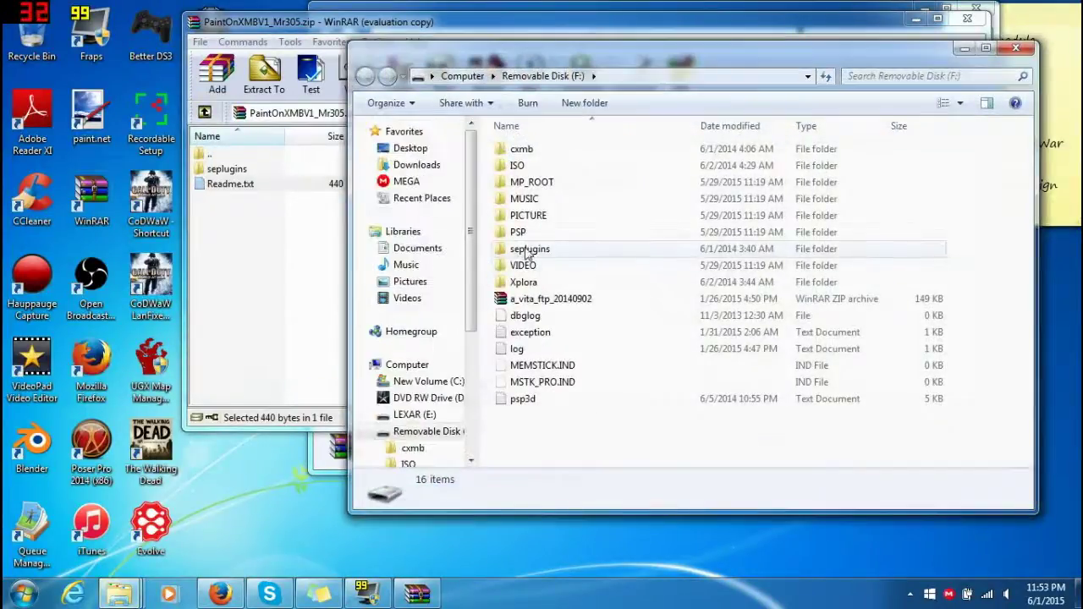
# Open the seplugins folder on Removable Disk (F:), view the plugin lines in the VSH text file and close it
pyautogui.click(528, 250)
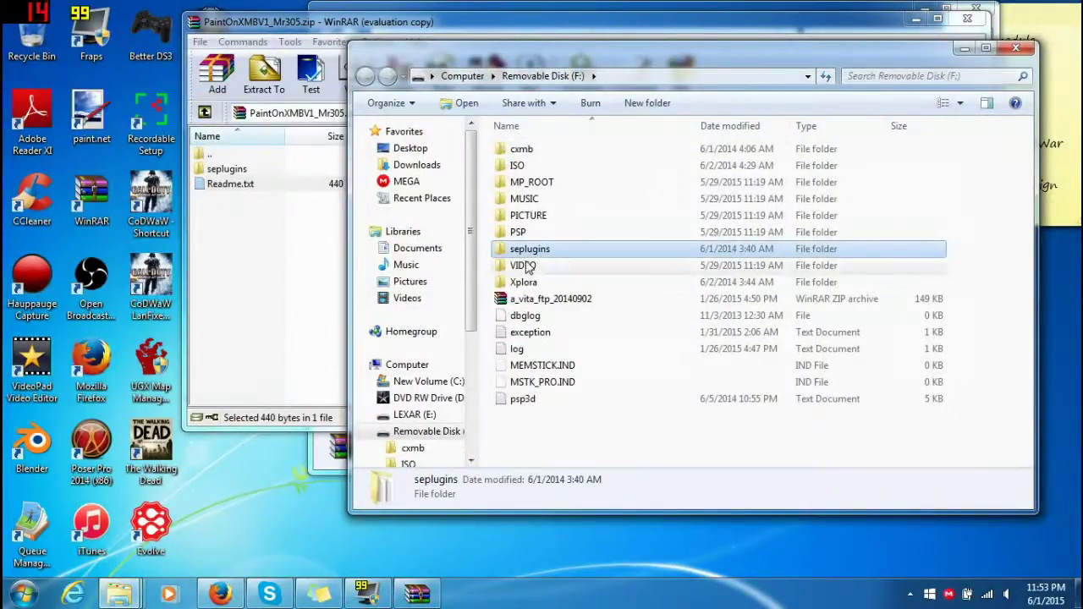
pyautogui.doubleClick(541, 254)
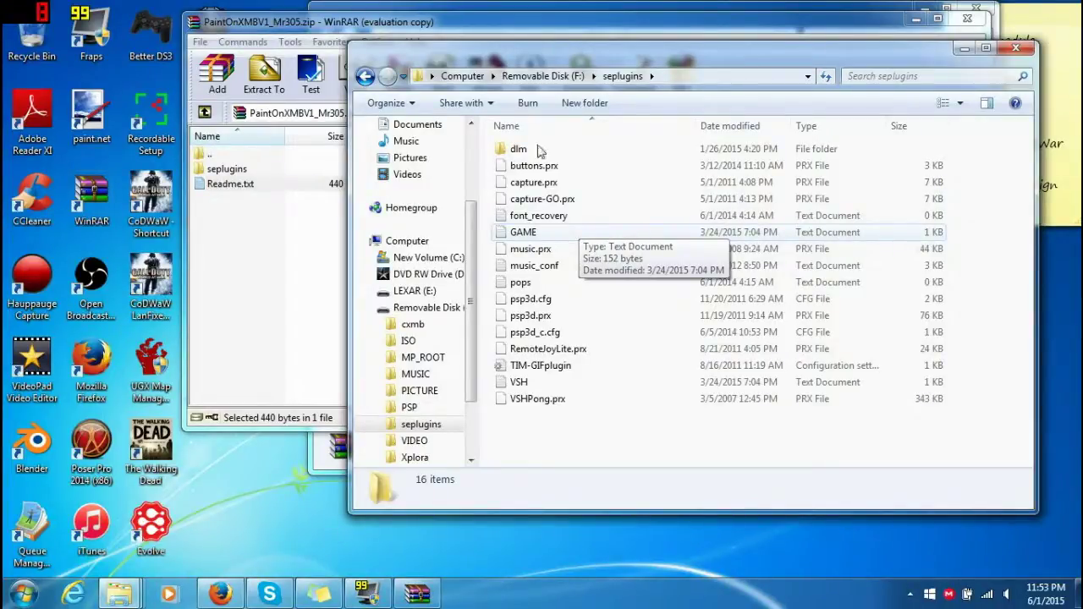
pyautogui.click(534, 234)
pyautogui.click(520, 382)
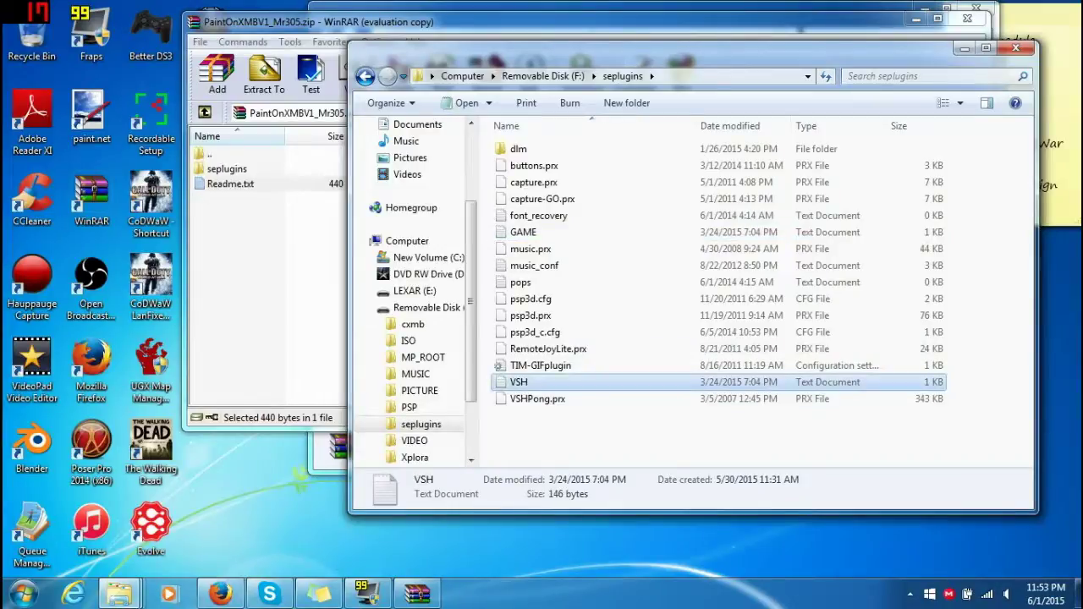
pyautogui.press('Return')
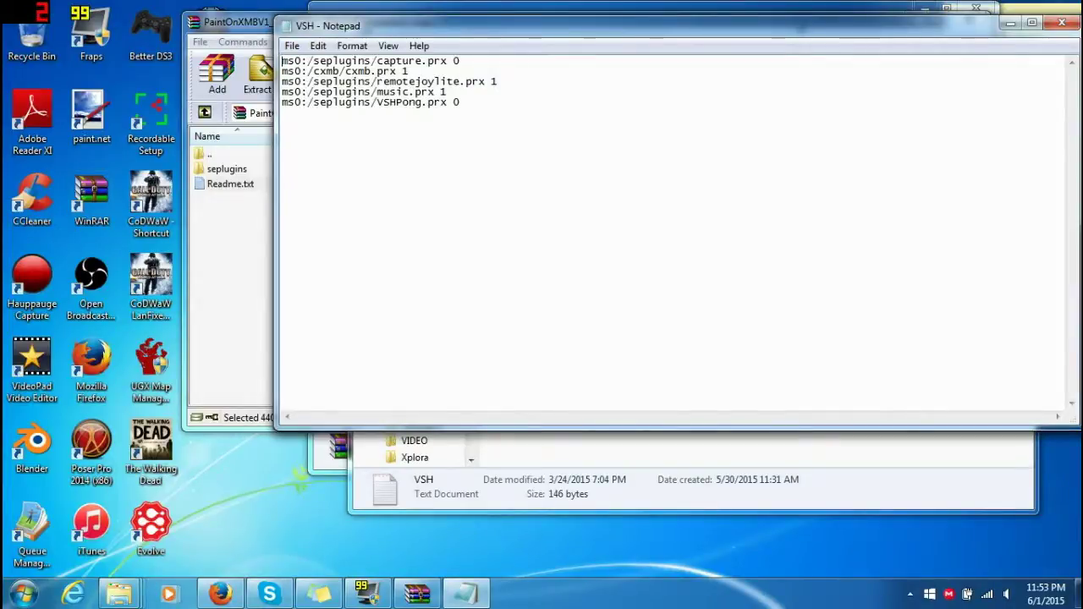
pyautogui.click(1061, 23)
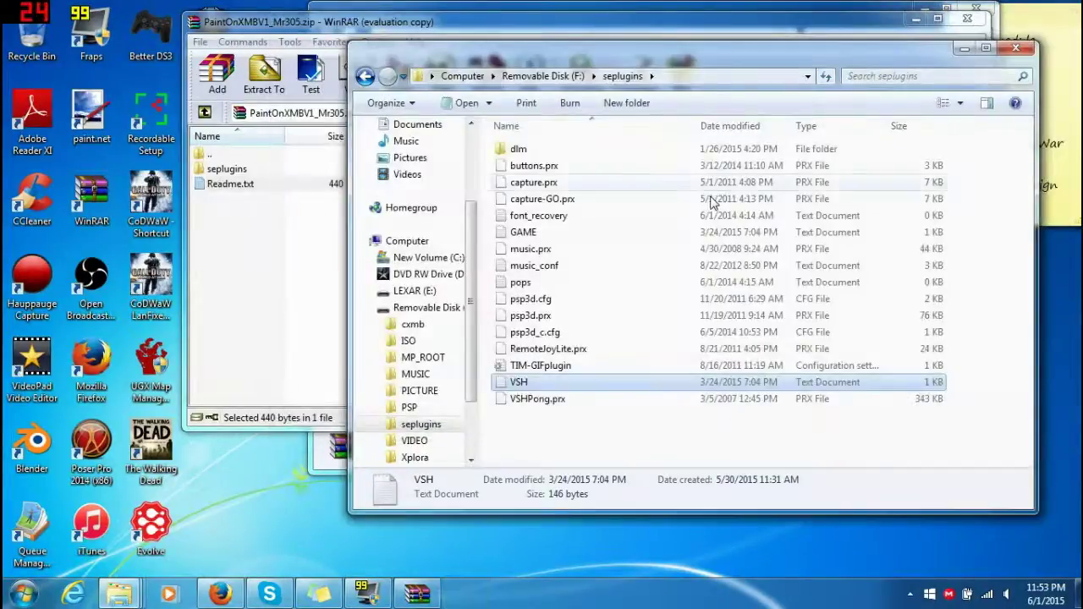
# View the plugin lines in the GAME text file, highlight the remotejoylite.prx entry and close the file
pyautogui.doubleClick(524, 231)
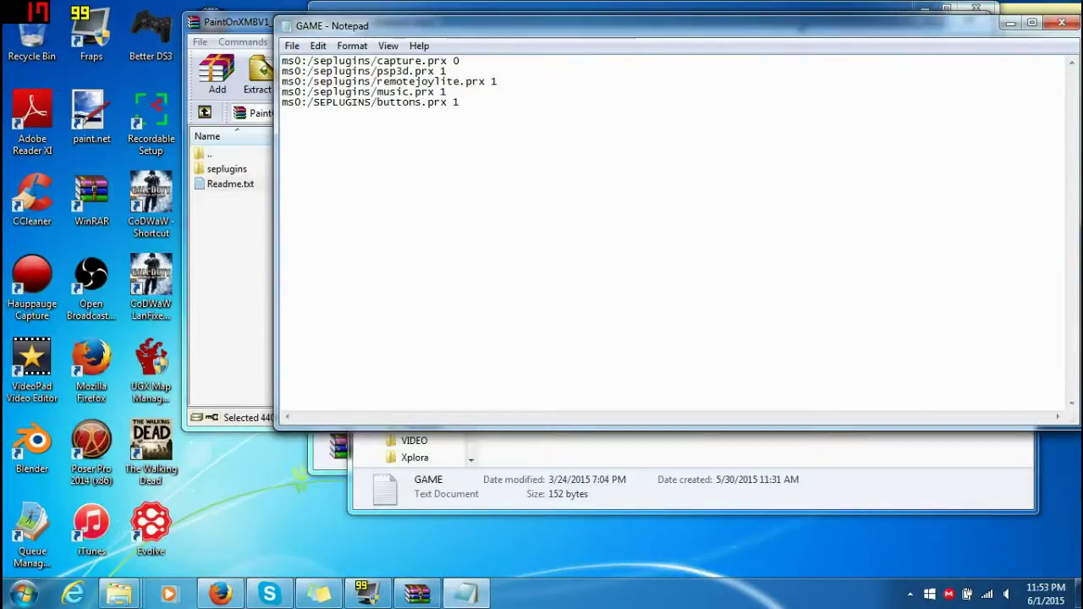
pyautogui.moveTo(498, 81); pyautogui.dragTo(270, 82)
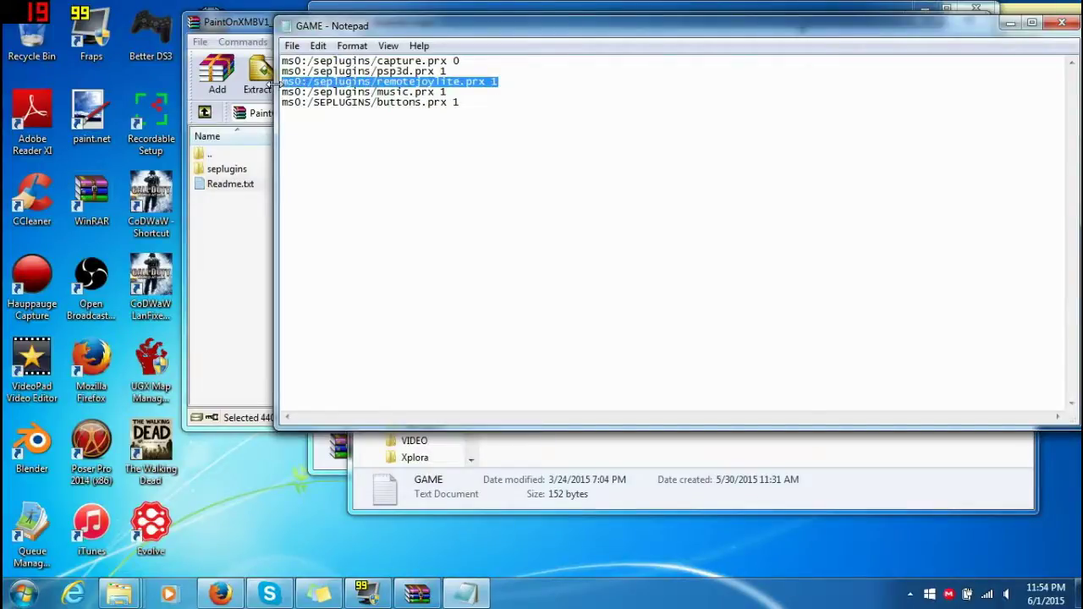
pyautogui.click(1061, 23)
# Copy PaintOnXMB.prx from the archive's seplugins folder into the seplugins folder on Removable Disk (F:)
pyautogui.click(263, 231)
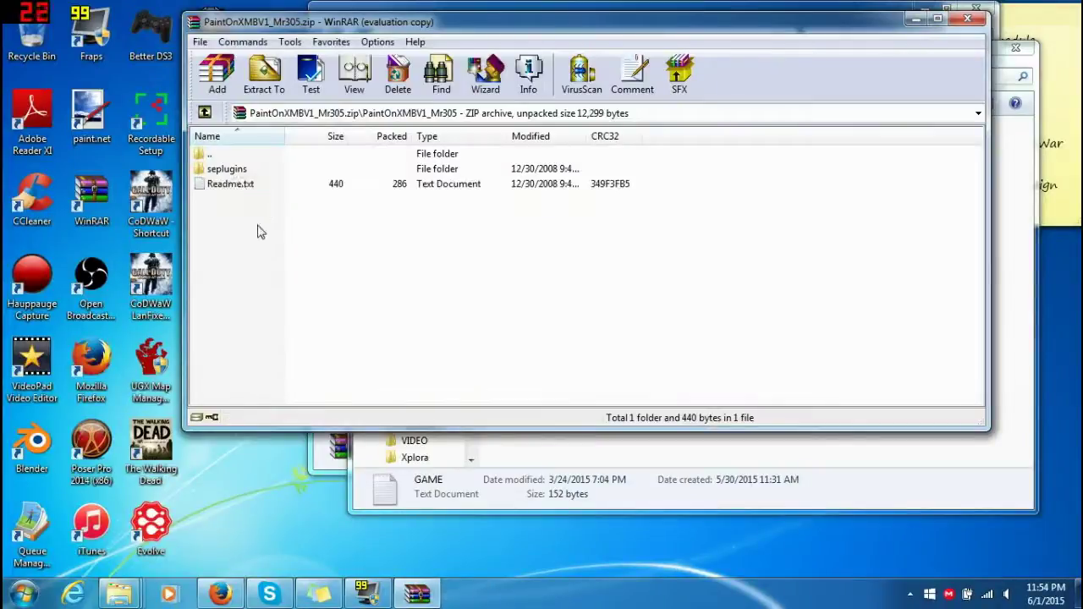
pyautogui.click(231, 170)
pyautogui.doubleClick(231, 170)
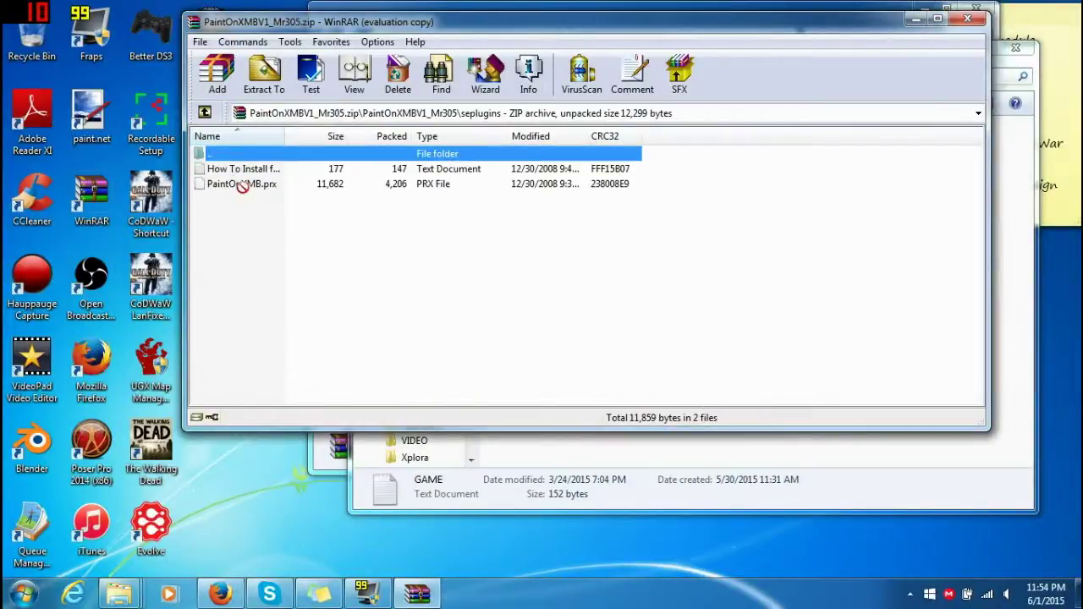
pyautogui.moveTo(242, 186)
pyautogui.mouseDown()
pyautogui.moveTo(579, 450)
pyautogui.moveTo(573, 479)
pyautogui.mouseUp()
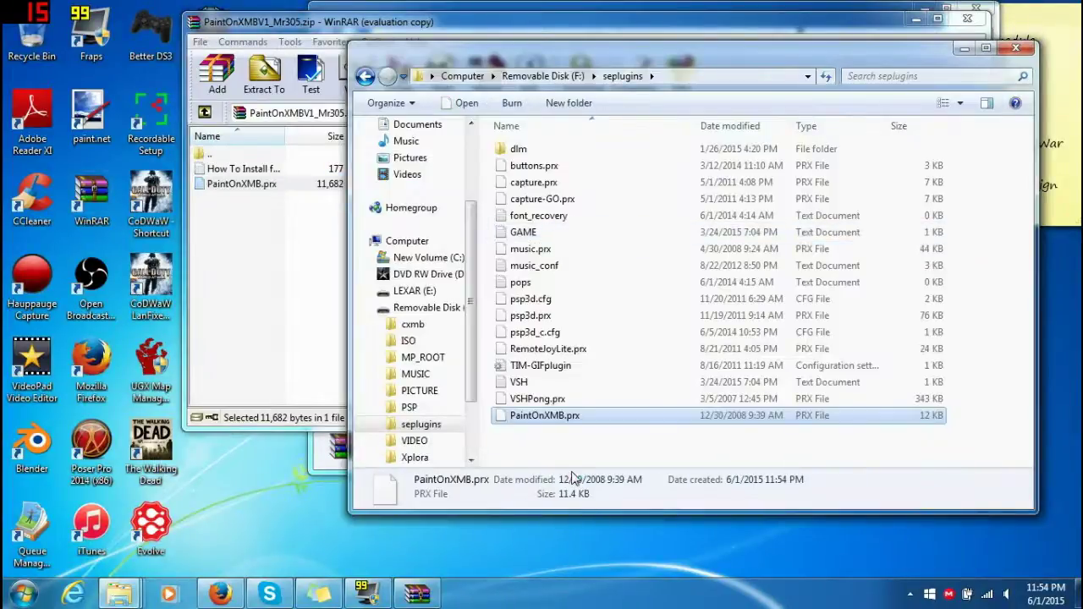
pyautogui.click(571, 452)
pyautogui.click(270, 222)
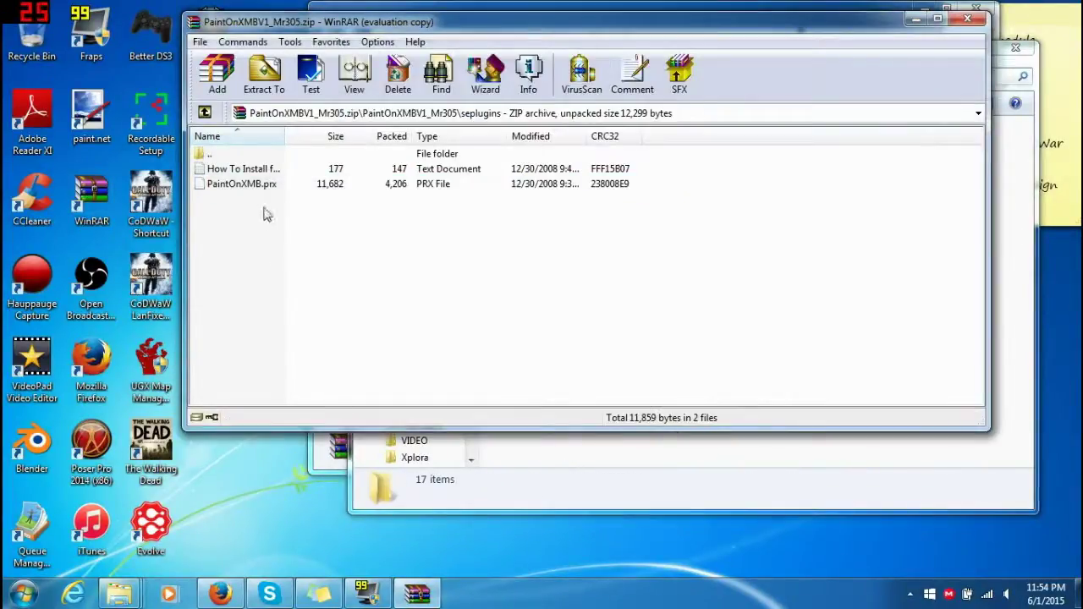
pyautogui.doubleClick(226, 155)
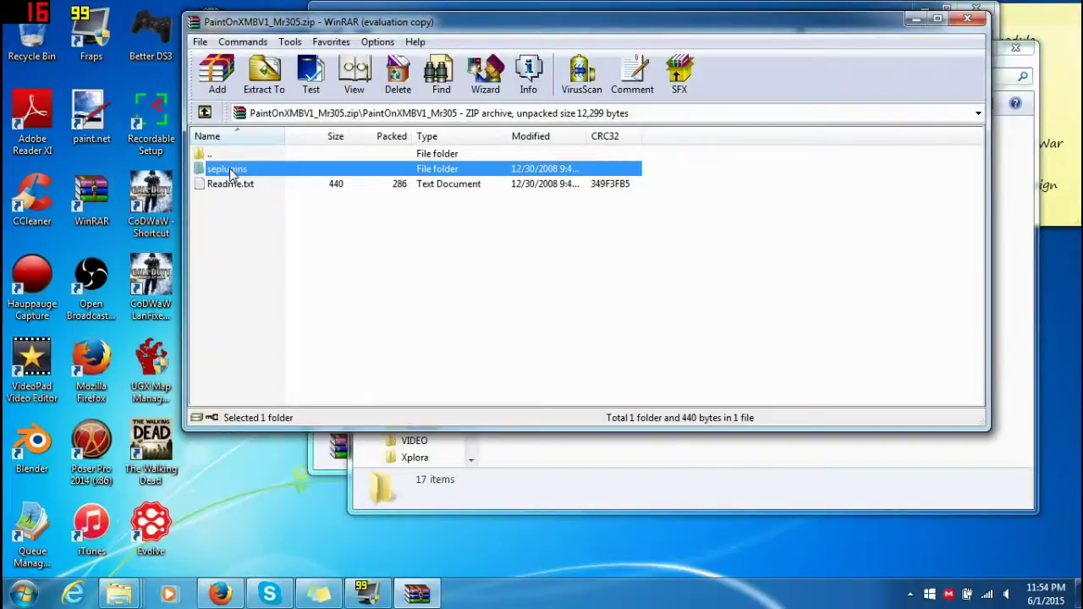
pyautogui.doubleClick(228, 172)
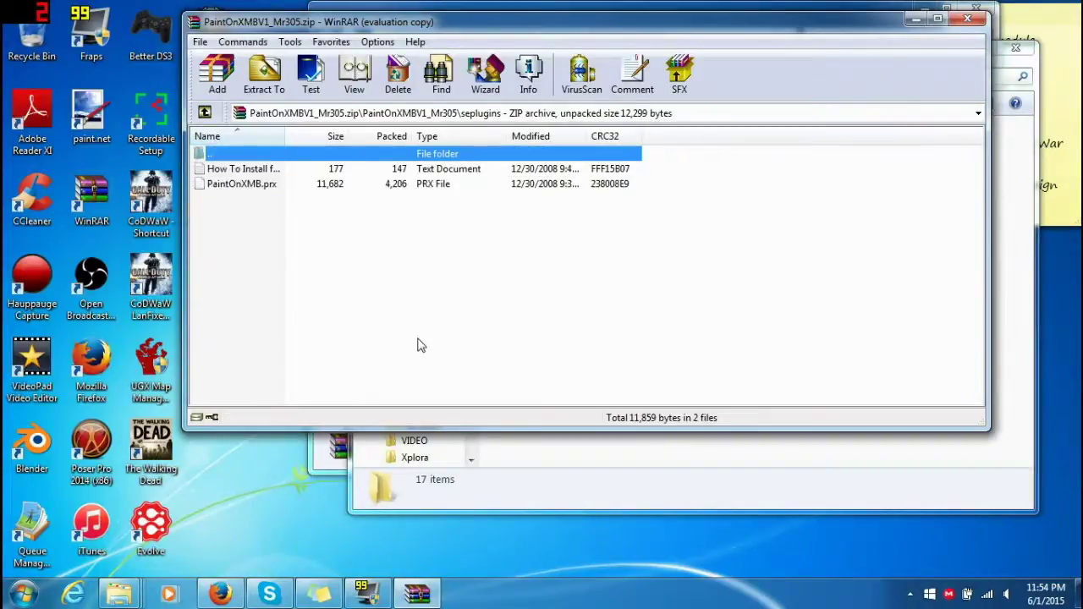
pyautogui.click(554, 502)
# Open the How To Install for N00bs text in the archive, copy the line ms0:/seplugins/PaintOnXMB.prx and minimize the text window
pyautogui.click(279, 218)
pyautogui.doubleClick(258, 169)
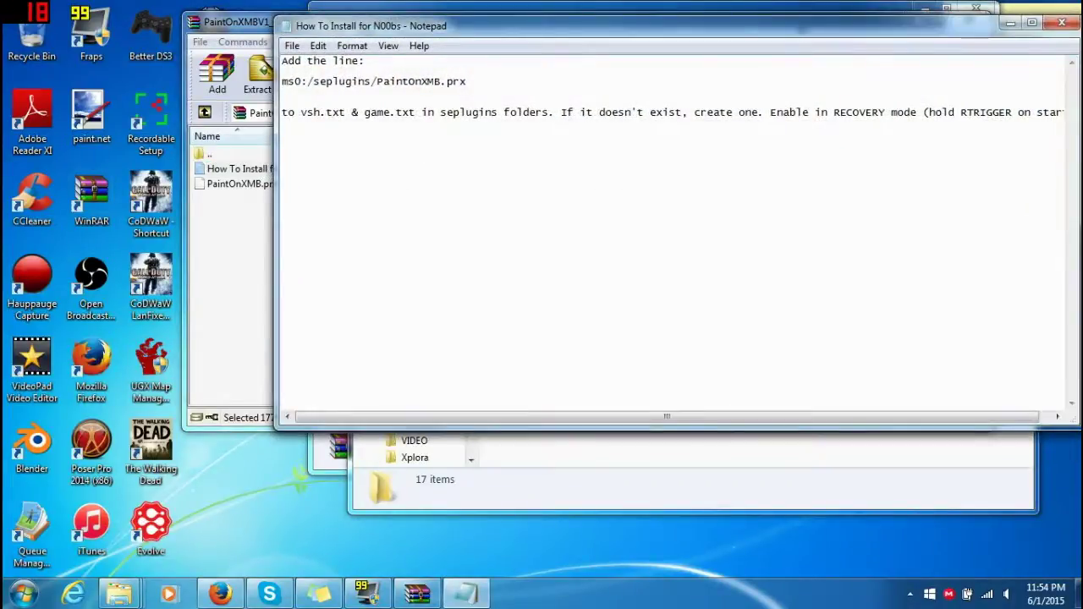
pyautogui.hotkey('shift', 'Left')
pyautogui.hotkey('shift', 'Left')
pyautogui.hotkey('shift', 'Left')
pyautogui.hotkey('shift', 'Left')
pyautogui.hotkey('shift', 'Left')
pyautogui.hotkey('shift', 'Left')
pyautogui.hotkey('shift', 'Left')
pyautogui.hotkey('shift', 'Left')
pyautogui.hotkey('shift', 'Left')
pyautogui.hotkey('shift', 'Left')
pyautogui.hotkey('shift', 'Left')
pyautogui.hotkey('shift', 'Left')
pyautogui.hotkey('shift', 'Left')
pyautogui.hotkey('shift', 'Left')
pyautogui.hotkey('shift', 'Left')
pyautogui.hotkey('shift', 'Left')
pyautogui.hotkey('shift', 'Left')
pyautogui.hotkey('shift', 'Left')
pyautogui.hotkey('shift', 'Left')
pyautogui.hotkey('shift', 'Left')
pyautogui.press('Left')
pyautogui.hotkey('shift', 'End')
pyautogui.hotkey('ctrl', 'c')
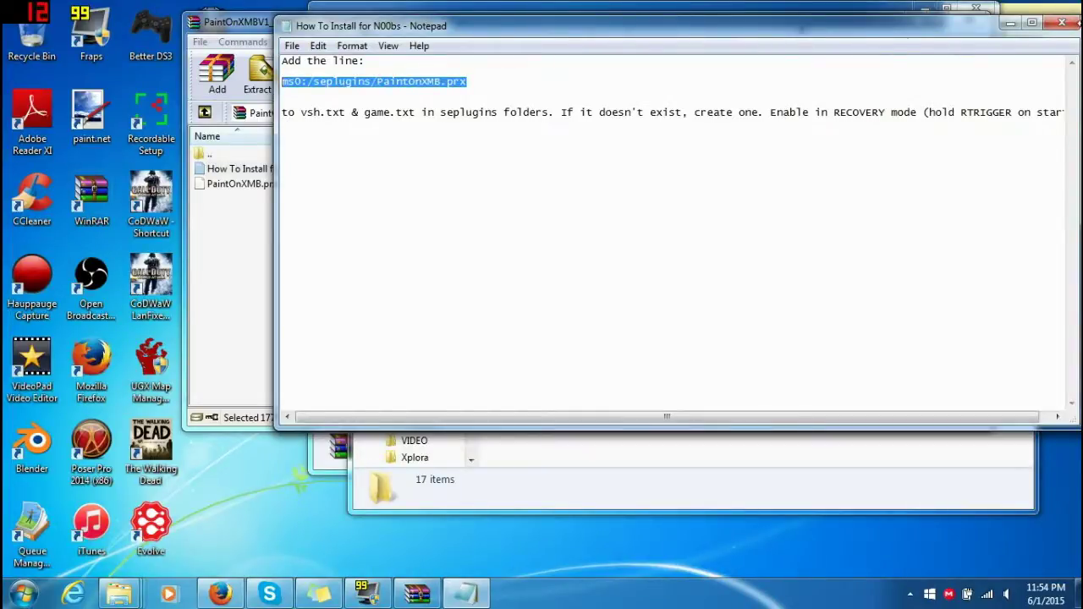
pyautogui.click(1010, 23)
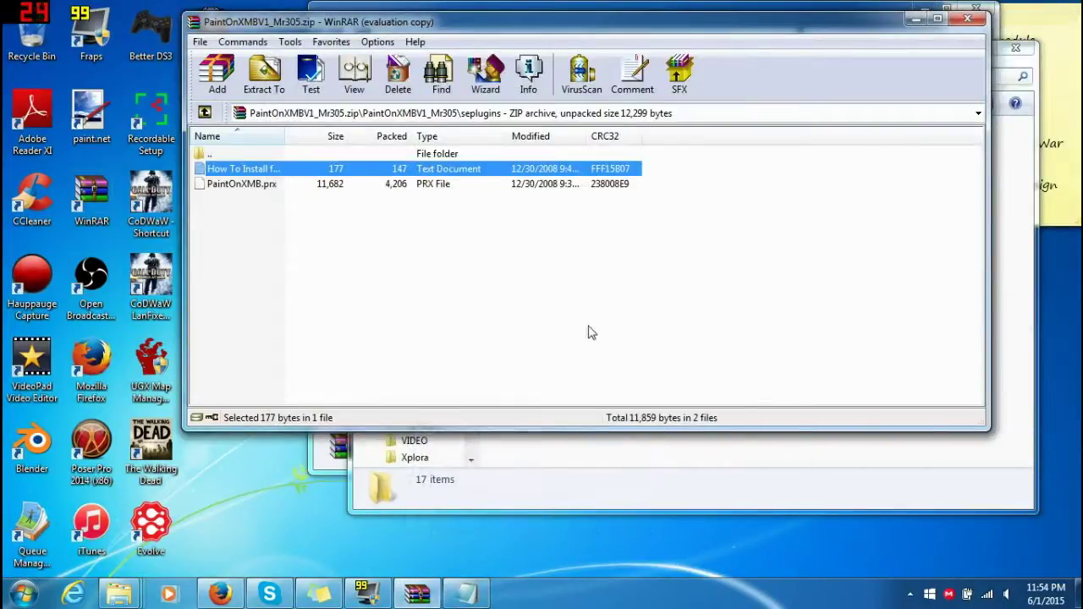
# Add the line "ms0:/seplugins/PaintOnXMB.prx 1" at the end of the VSH text file on the memory stick, save and close it
pyautogui.click(510, 463)
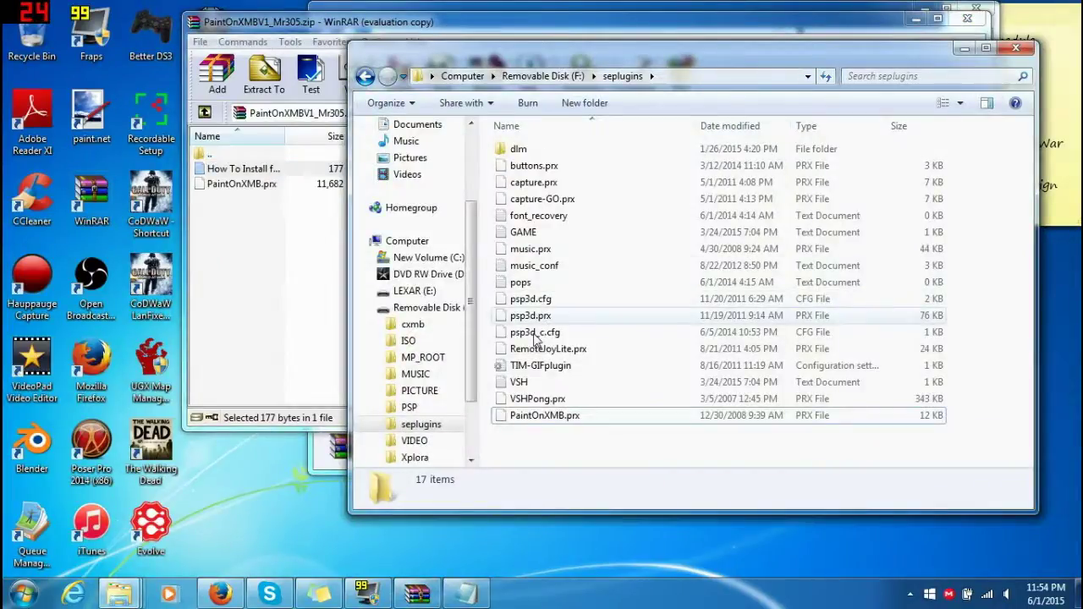
pyautogui.doubleClick(519, 381)
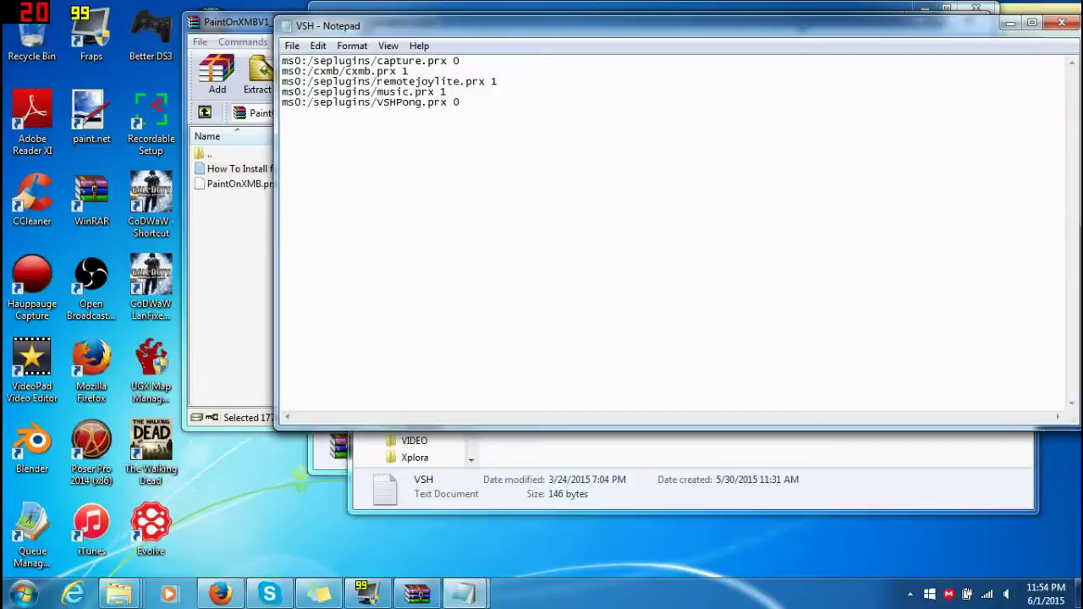
pyautogui.hotkey('ctrl', 'v')
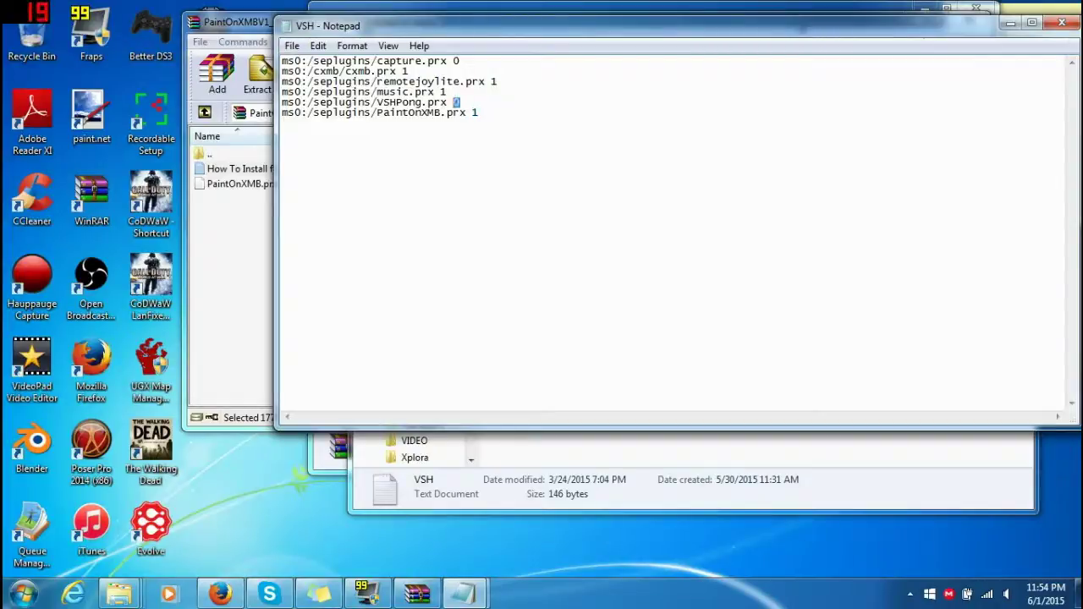
pyautogui.click(478, 112)
pyautogui.click(292, 46)
pyautogui.click(298, 96)
pyautogui.click(1061, 23)
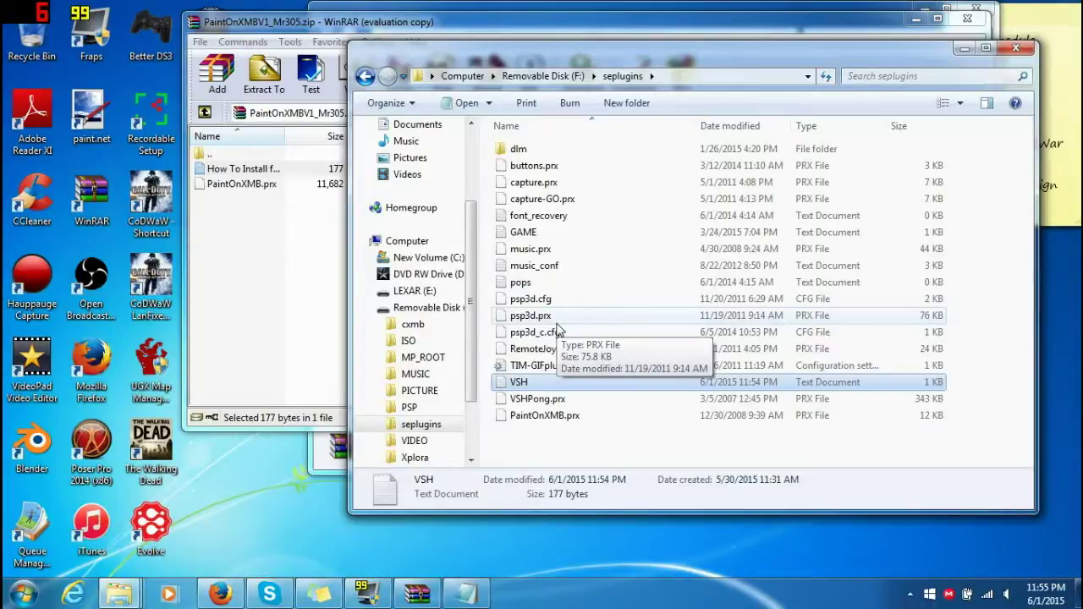
# Close the Removable Disk (F:) window and the PaintOnXMBV1_Mr305 archive, returning to the Plugins folder
pyautogui.press('BackSpace')
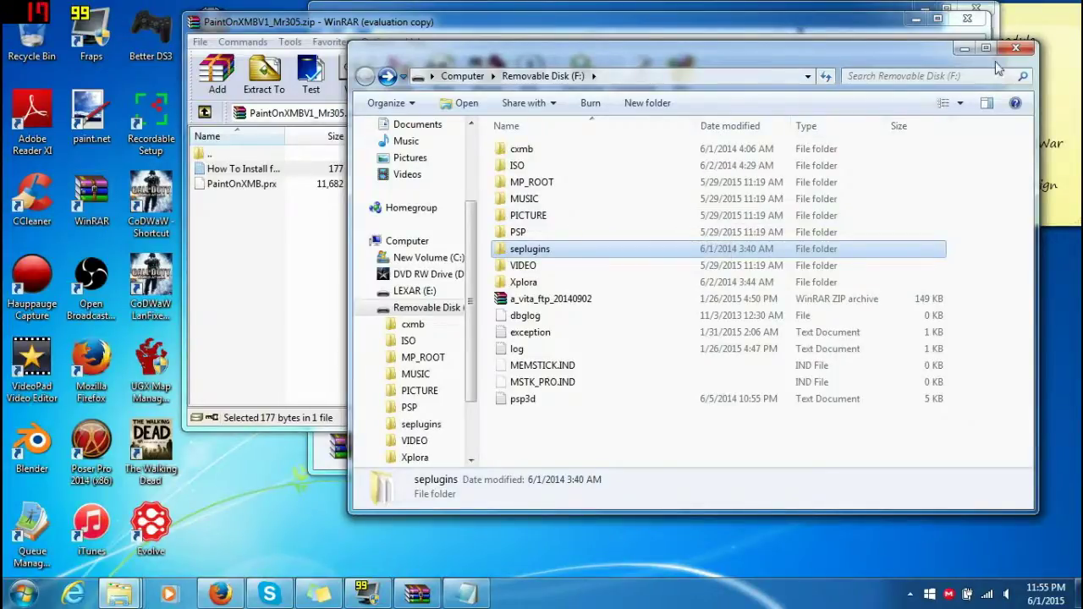
pyautogui.click(1015, 48)
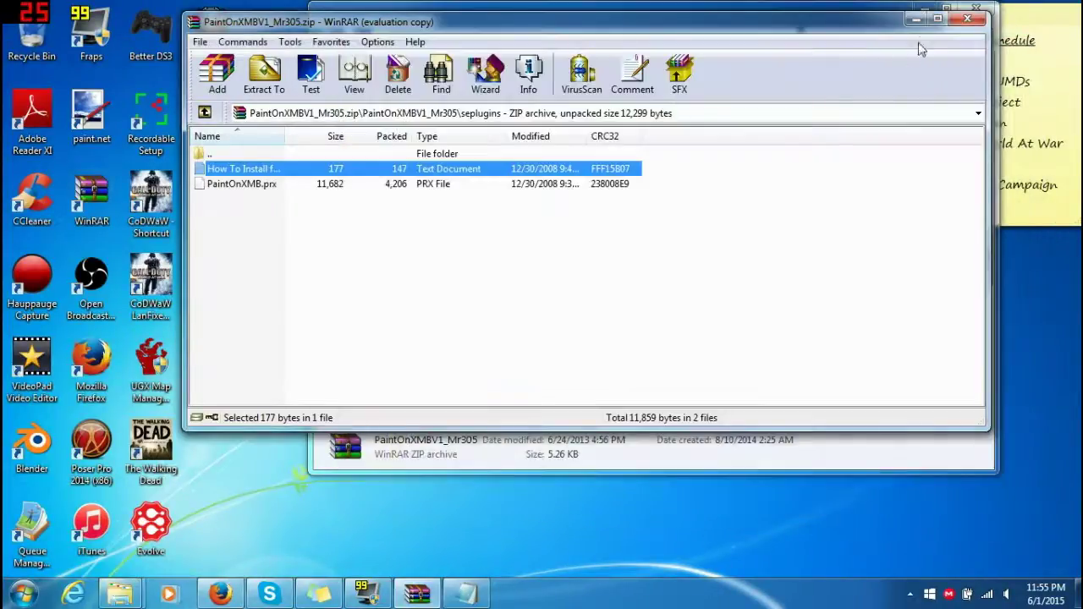
pyautogui.click(967, 18)
pyautogui.click(680, 468)
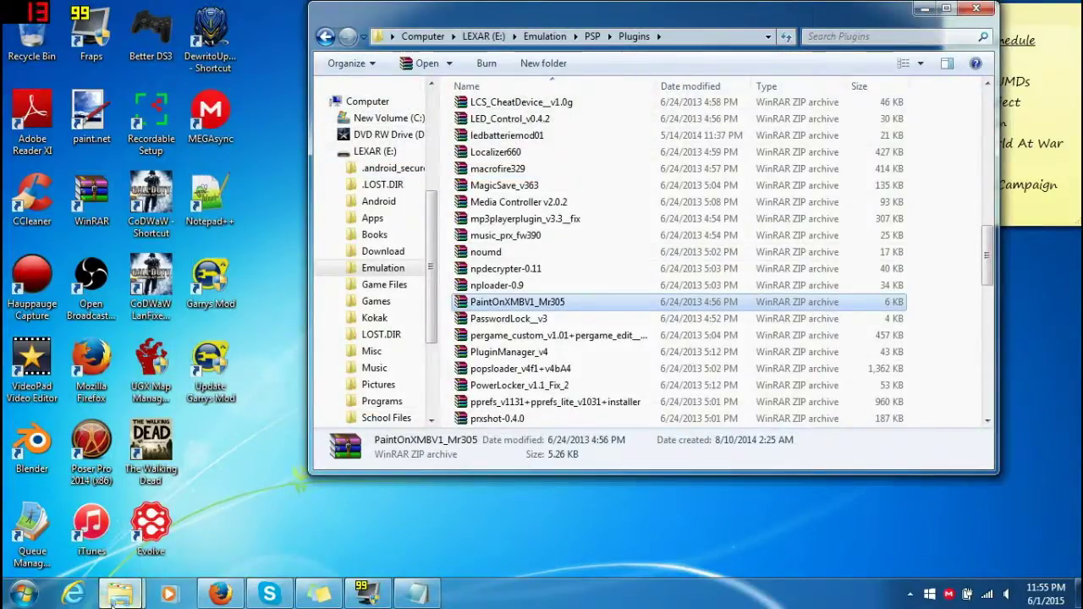
# Launch RemoteJoyLite_en from the already open RemoteJoyLite_019_for_6xx folder and show the PSP display full screen
pyautogui.moveTo(122, 595)
pyautogui.click(271, 507)
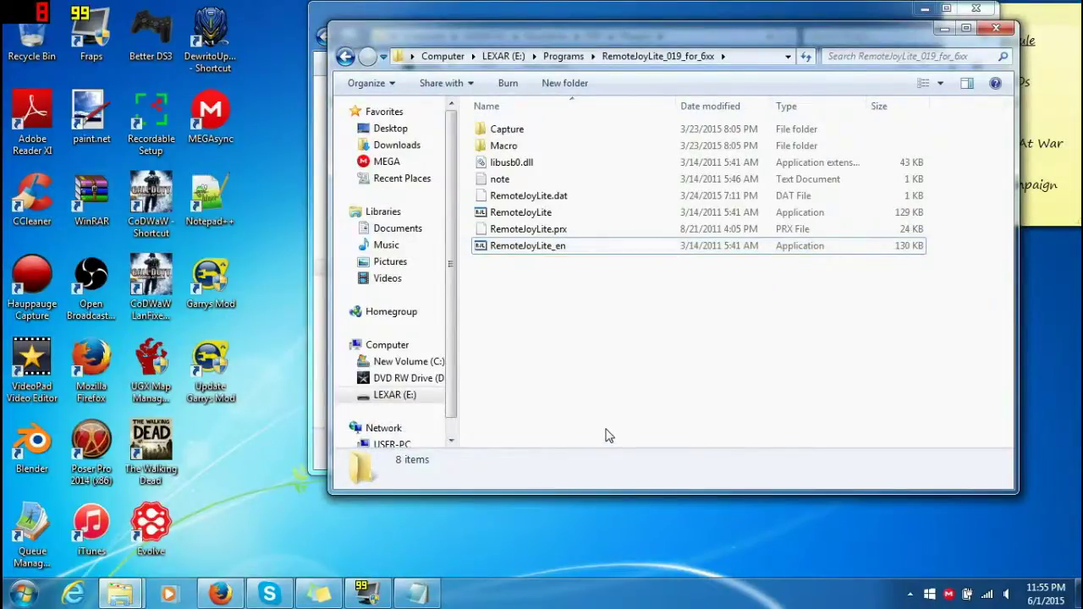
pyautogui.doubleClick(530, 248)
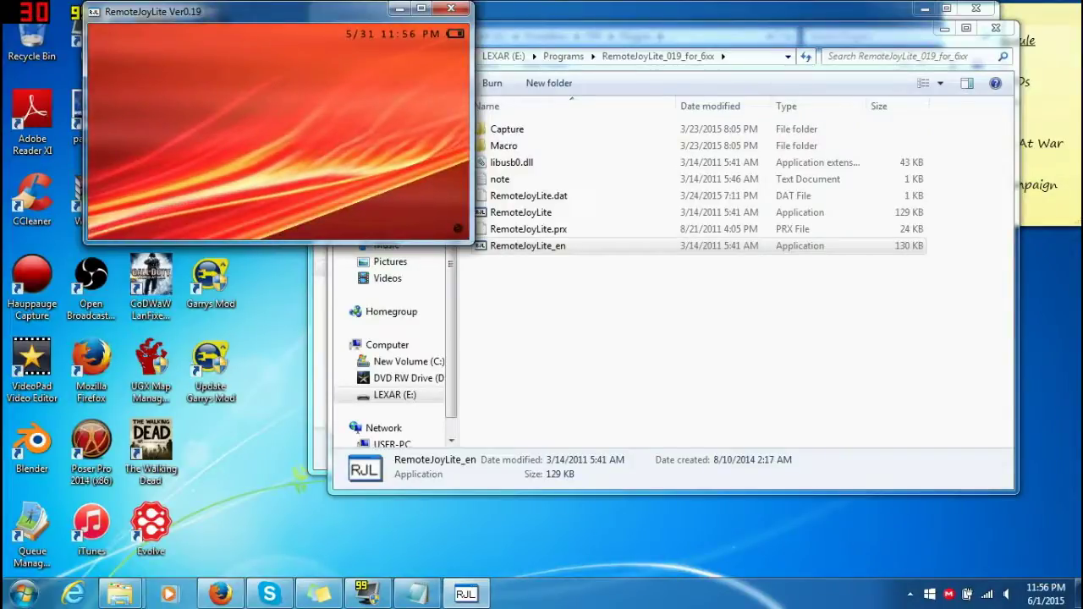
pyautogui.hotkey('alt', 'Return')
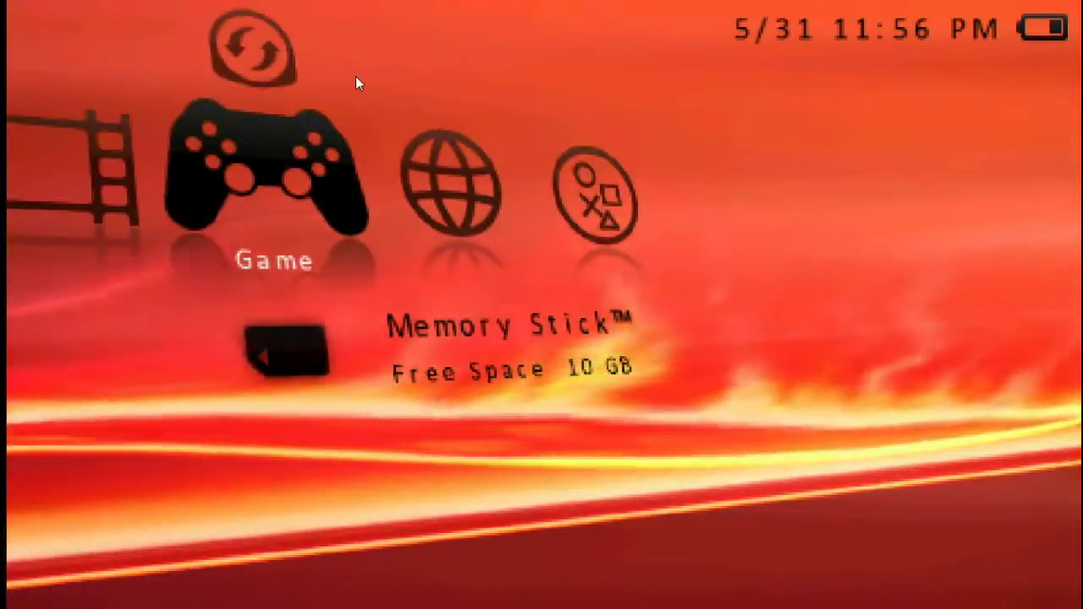
# Bring up the PRO VSH Menu on the PSP and enter its Recovery Menu
pyautogui.press('BackSpace')
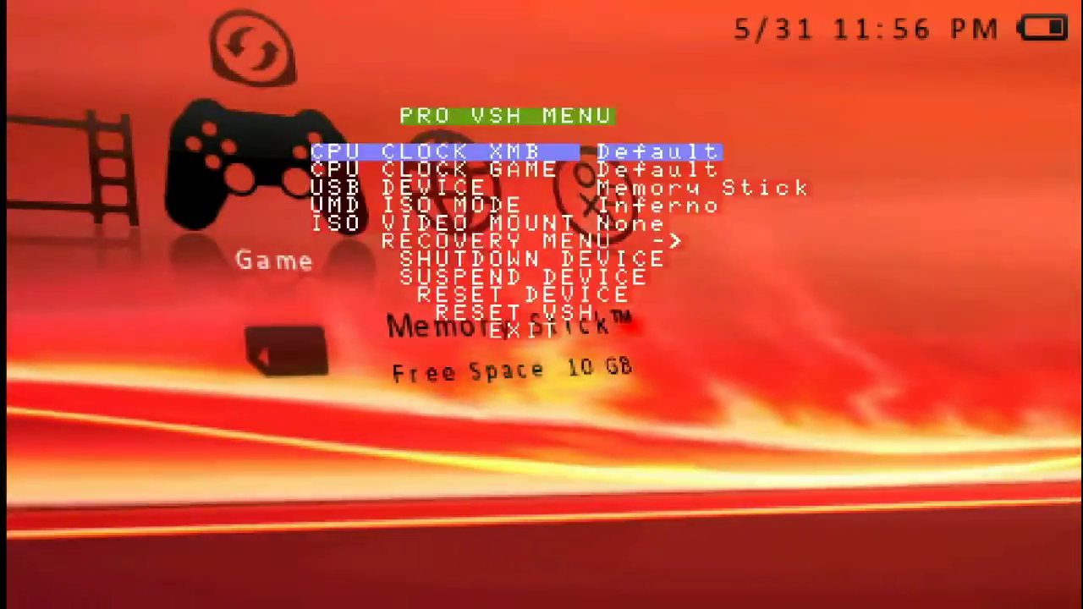
pyautogui.press('Down')
pyautogui.press('Down')
pyautogui.press('Down')
pyautogui.press('Down')
pyautogui.press('Down')
pyautogui.press('Return')
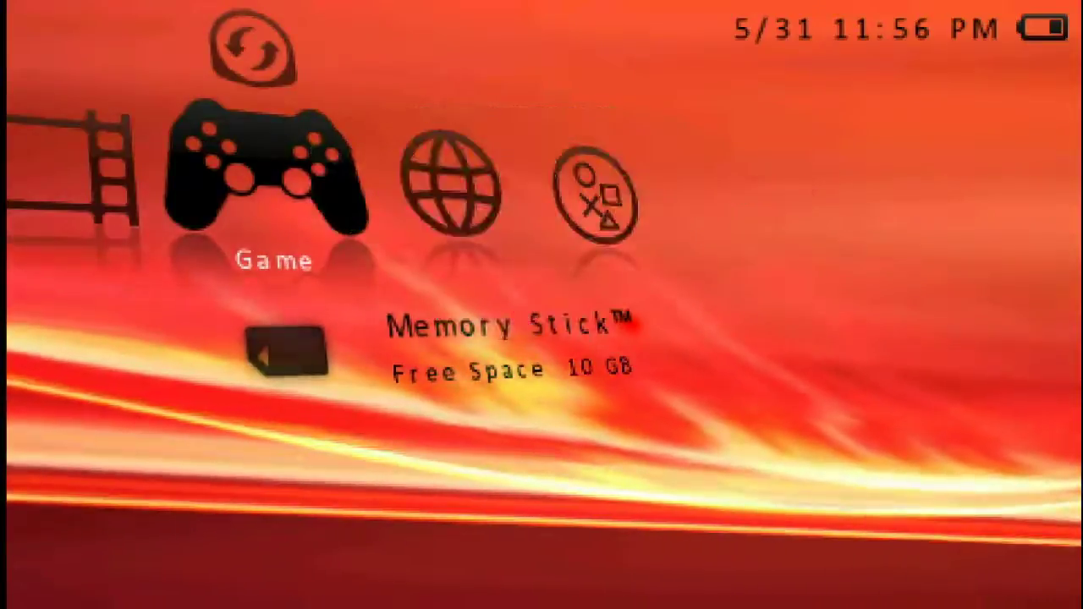
# Open the Plugins list in the PRO Recovery Menu
pyautogui.press('Down')
pyautogui.press('Down')
pyautogui.press('Down')
pyautogui.press('Down')
pyautogui.press('Down')
pyautogui.press('Down')
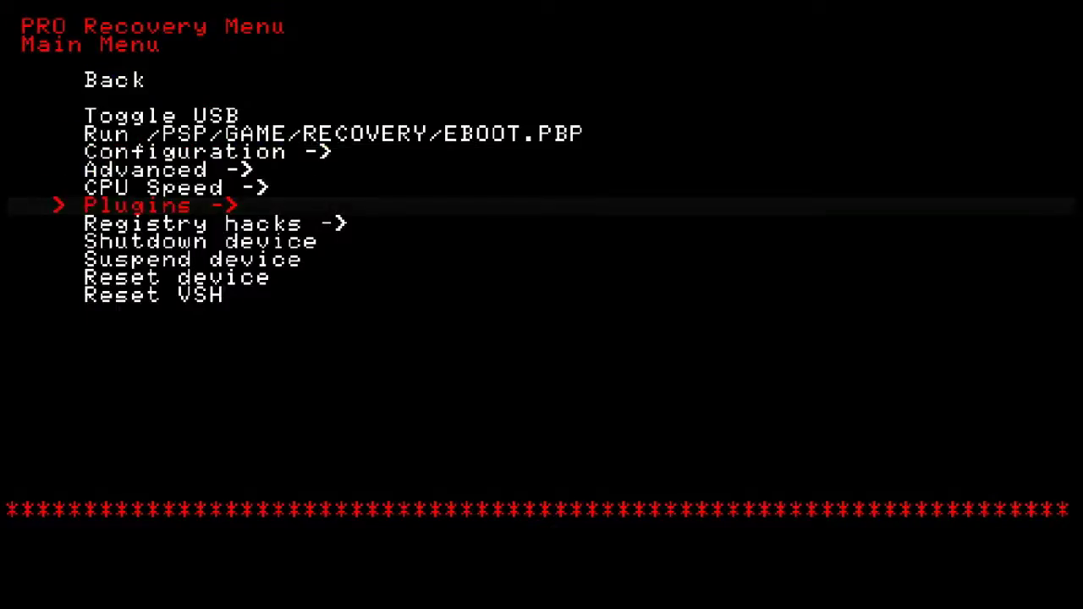
pyautogui.press('Return')
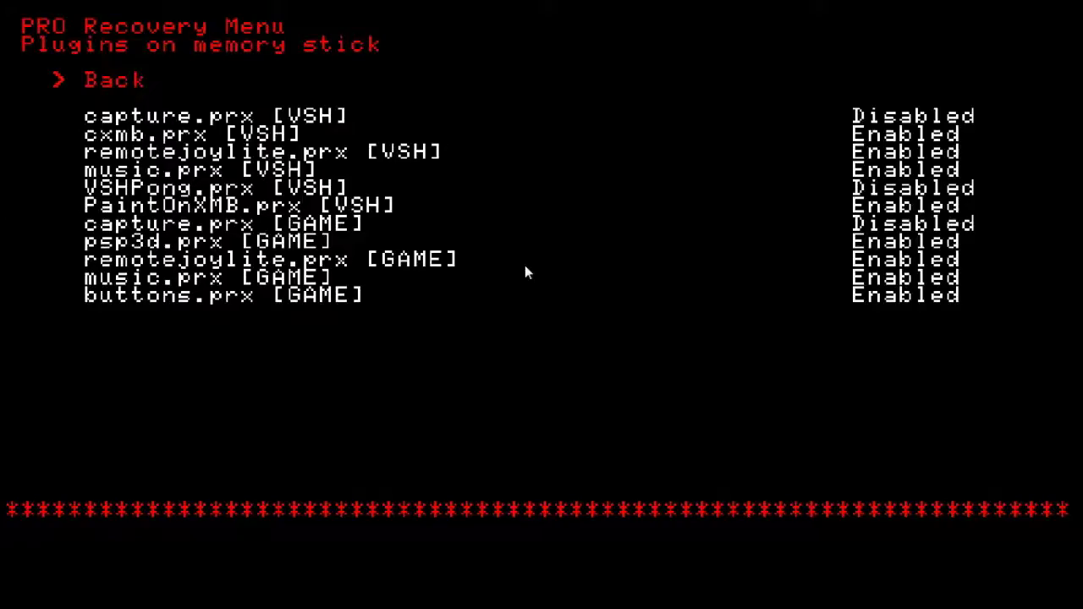
# Check the status of the PaintOnXMB.prx [VSH] entry in the plugin list and return to the Back entry
pyautogui.press('Down')
pyautogui.press('Down')
pyautogui.press('Down')
pyautogui.press('Down')
pyautogui.press('Down')
pyautogui.press('Down')
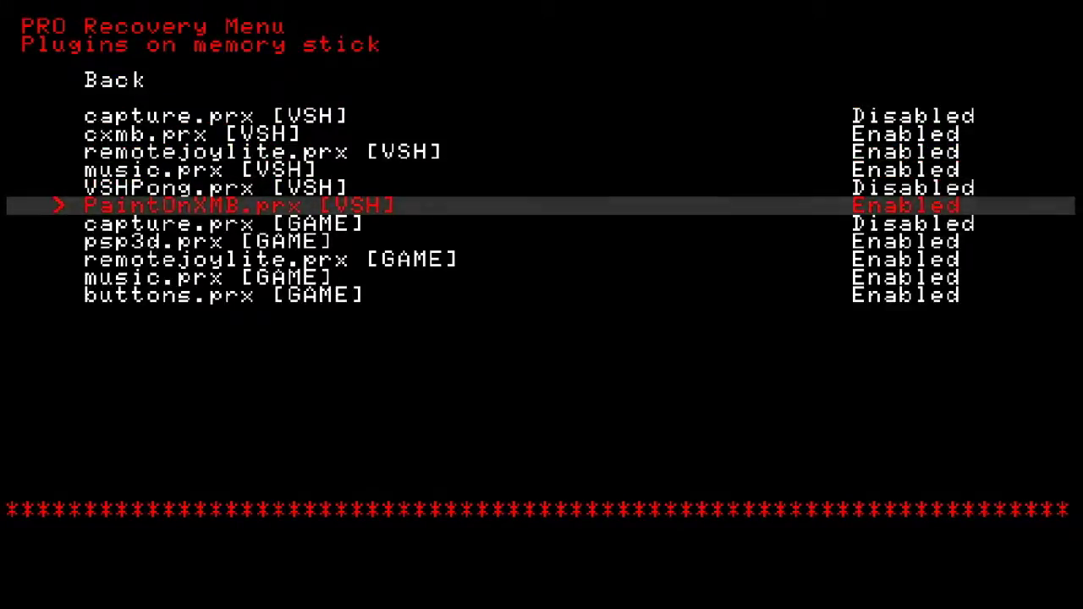
pyautogui.press('Up')
pyautogui.press('Up')
pyautogui.press('Up')
pyautogui.press('Up')
pyautogui.press('Up')
pyautogui.press('Up')
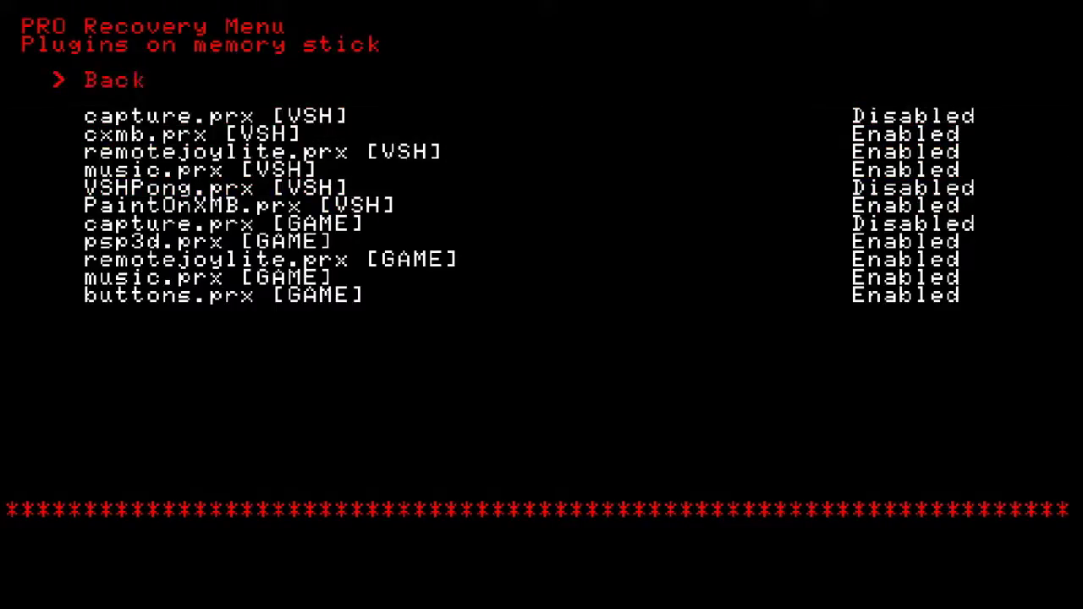
# Leave the plugin list and exit the PRO Recovery Menu back to the PSP's home menu
pyautogui.press('Return')
pyautogui.press('Up')
pyautogui.press('Up')
pyautogui.press('Up')
pyautogui.press('Up')
pyautogui.press('Up')
pyautogui.press('Up')
pyautogui.press('Return')
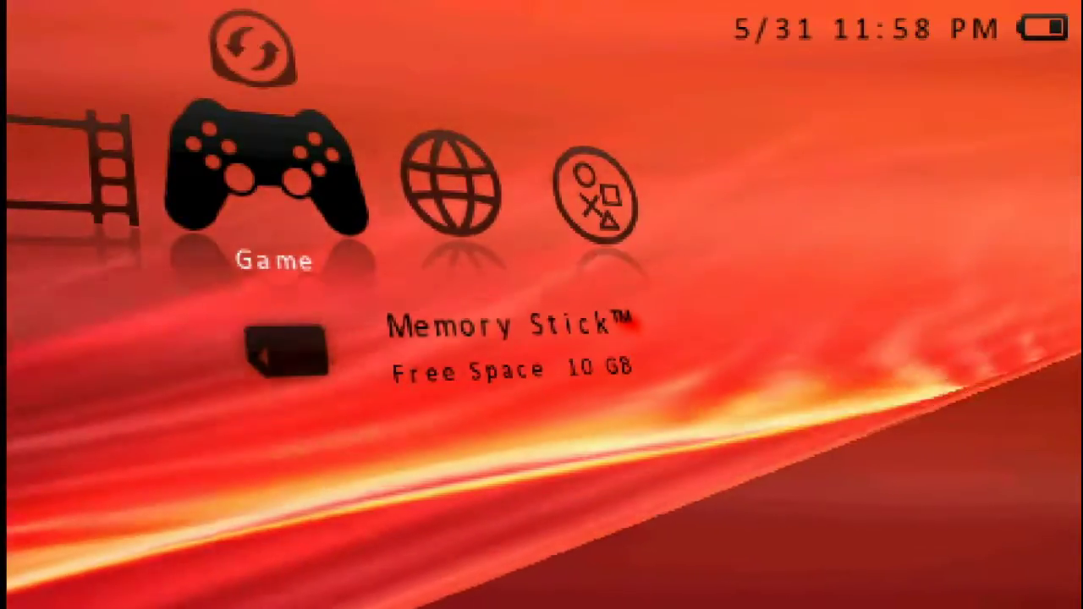
# Exit the full-screen PSP display and switch to the Plugins folder window
pyautogui.press('Escape')
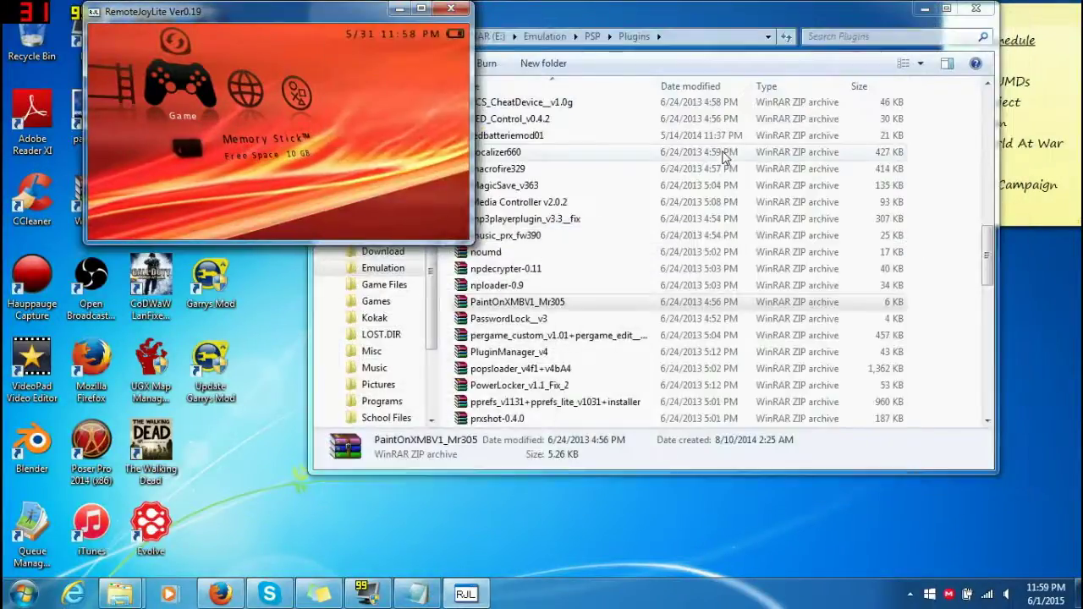
pyautogui.hotkey('alt', 'Tab')
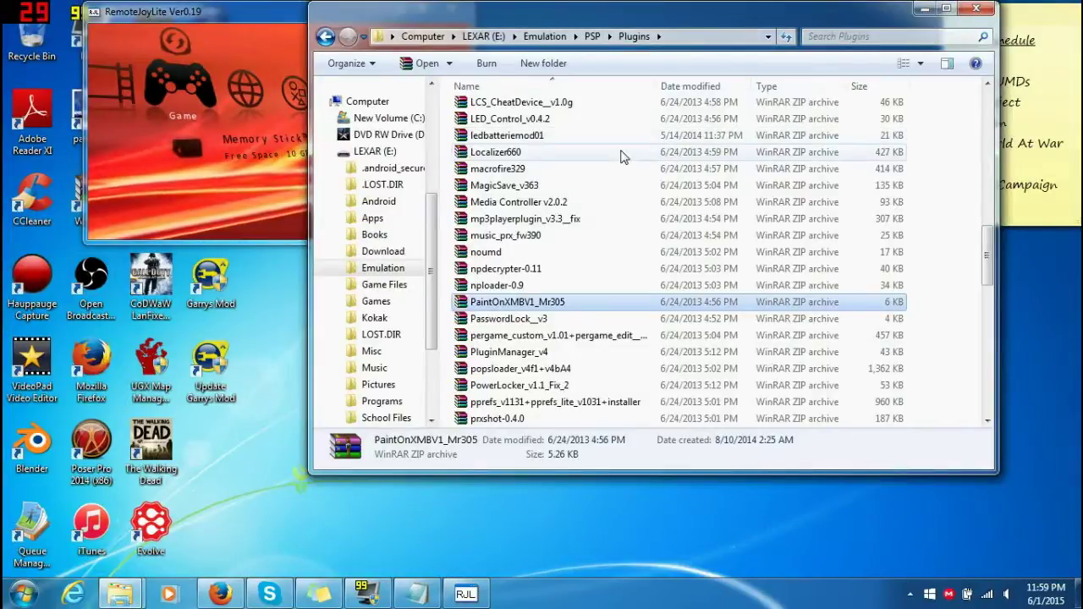
# Find the RemoteJoyLite_019_for_62X-63X__b archive in the Plugins folder, open it, and dismiss the WinRAR notice
pyautogui.scroll(-3, 622, 158)
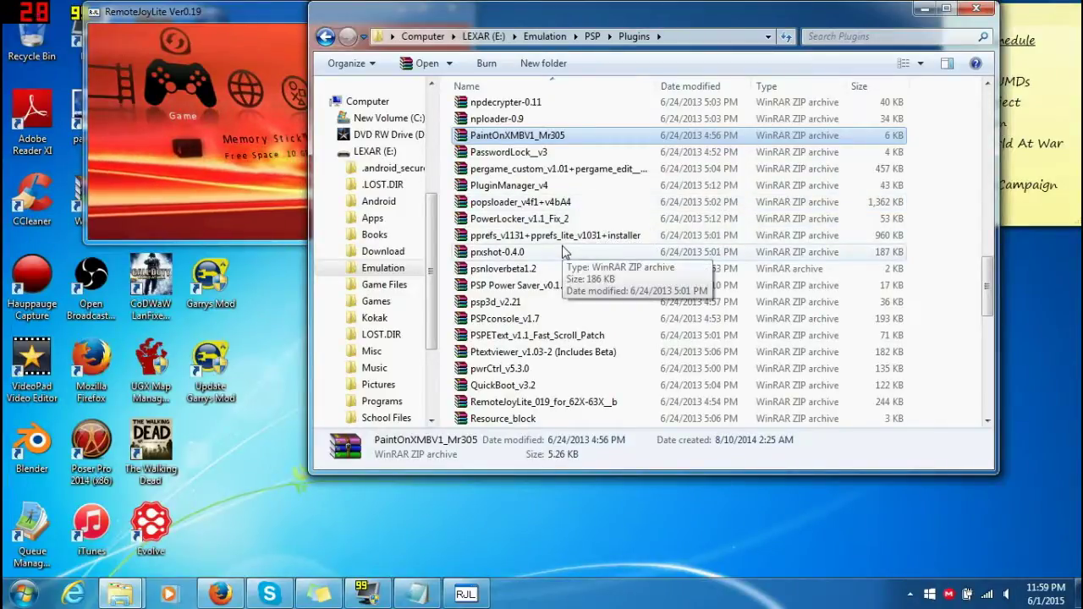
pyautogui.scroll(-2, 565, 253)
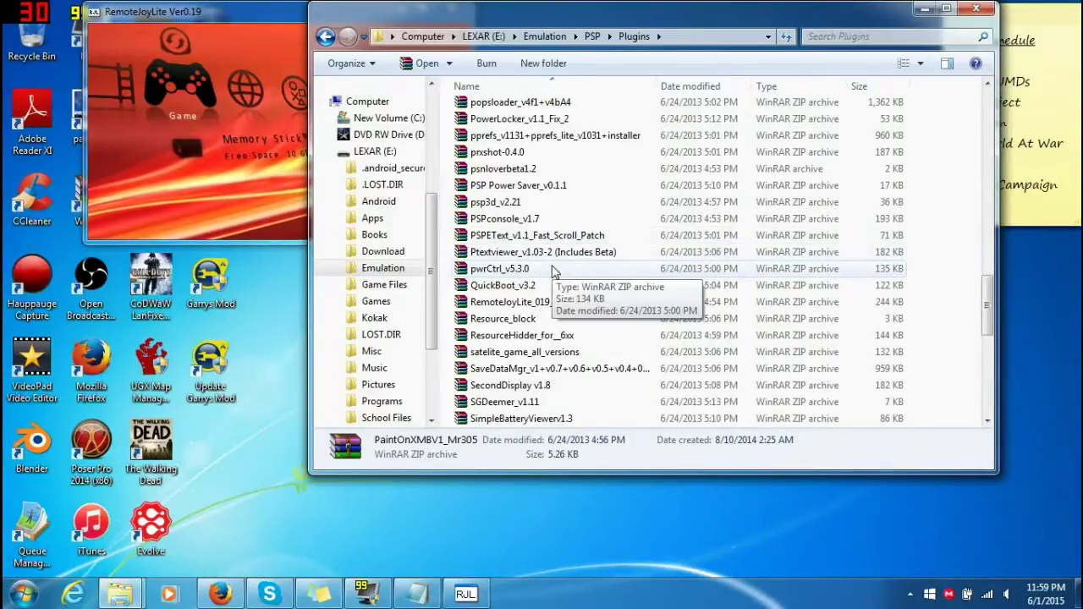
pyautogui.moveTo(552, 269); pyautogui.dragTo(557, 302)
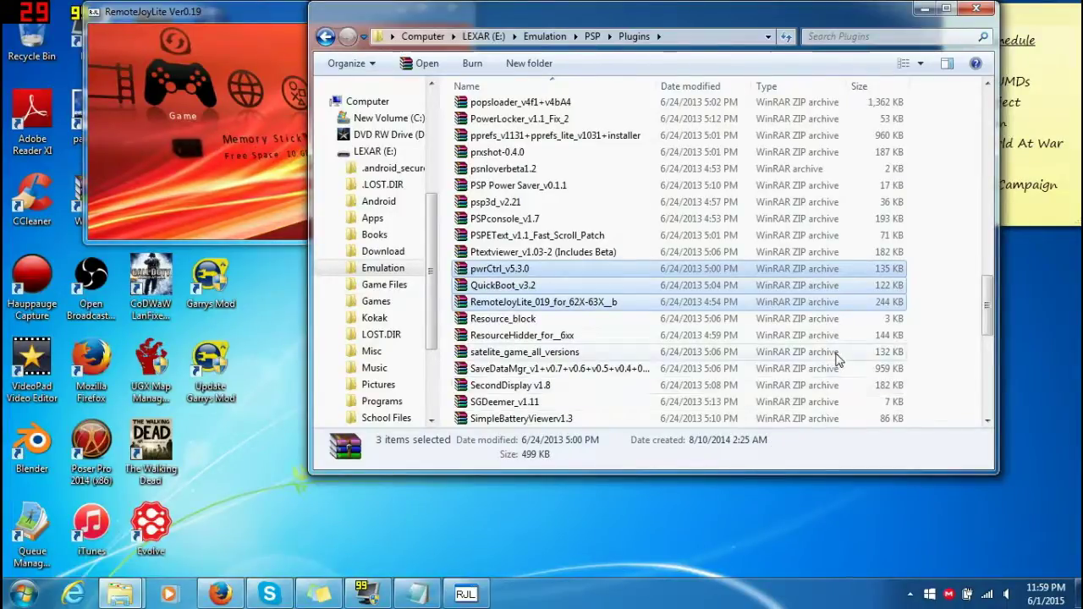
pyautogui.click(930, 306)
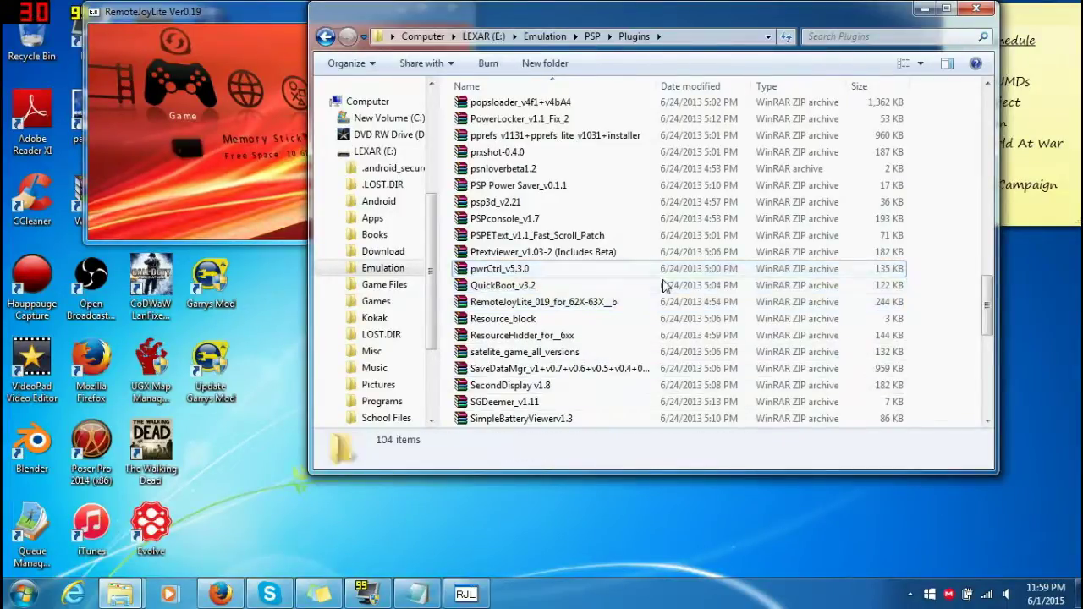
pyautogui.doubleClick(572, 304)
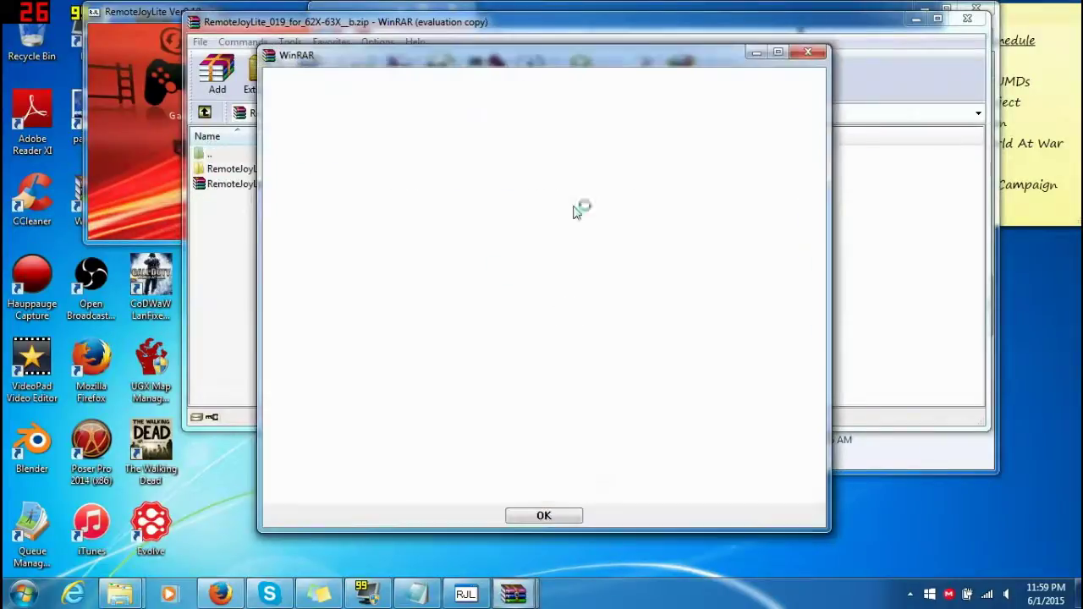
pyautogui.click(806, 54)
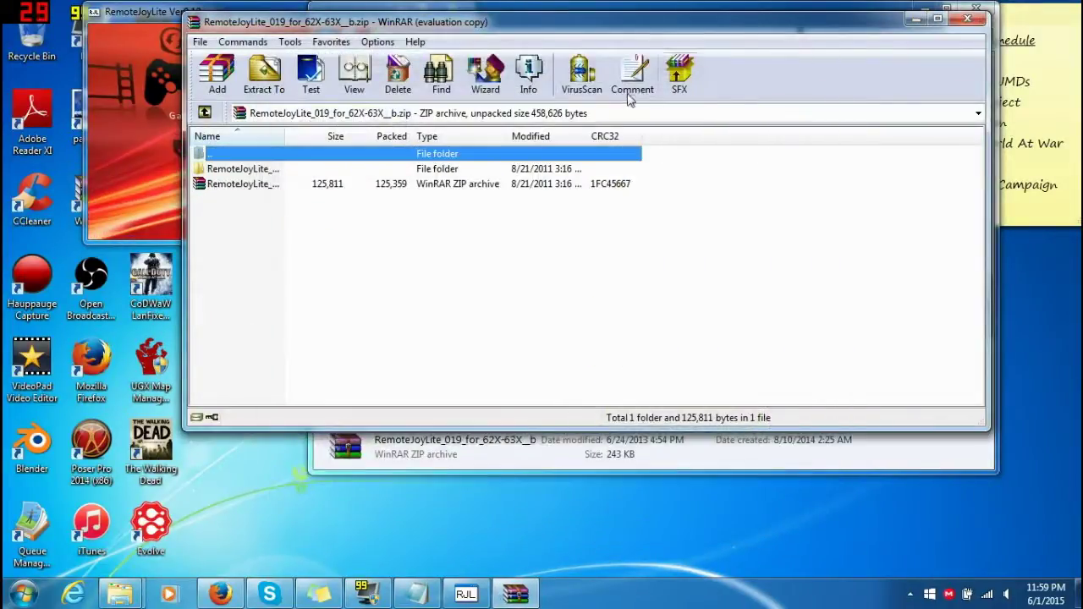
# Look through the contents of the RemoteJoyLite_019_for_6xx folder and return to the archive's root
pyautogui.doubleClick(333, 173)
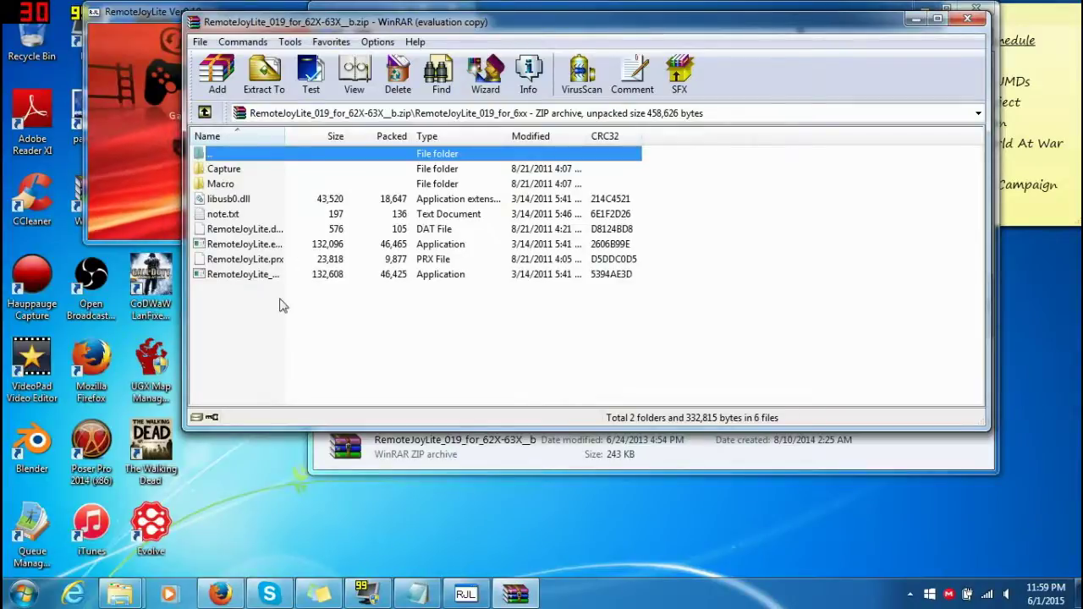
pyautogui.press('BackSpace')
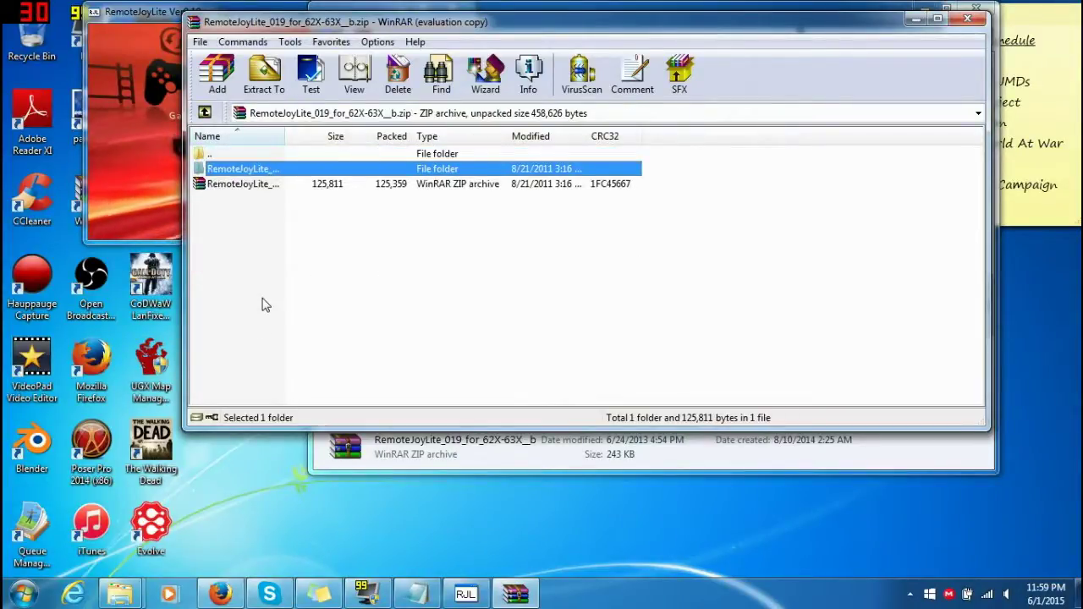
pyautogui.doubleClick(251, 173)
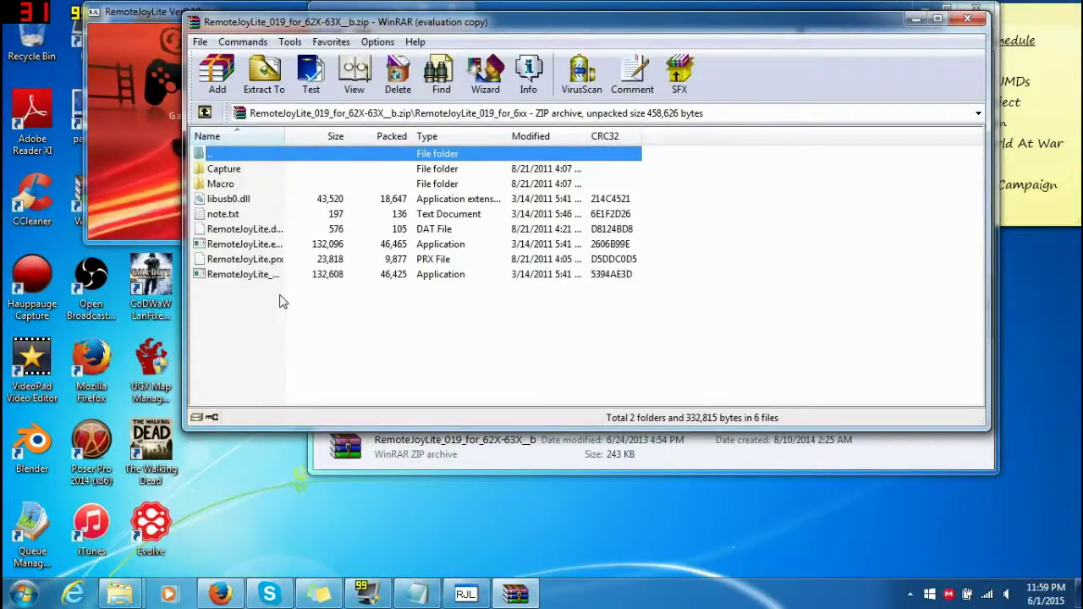
pyautogui.press('BackSpace')
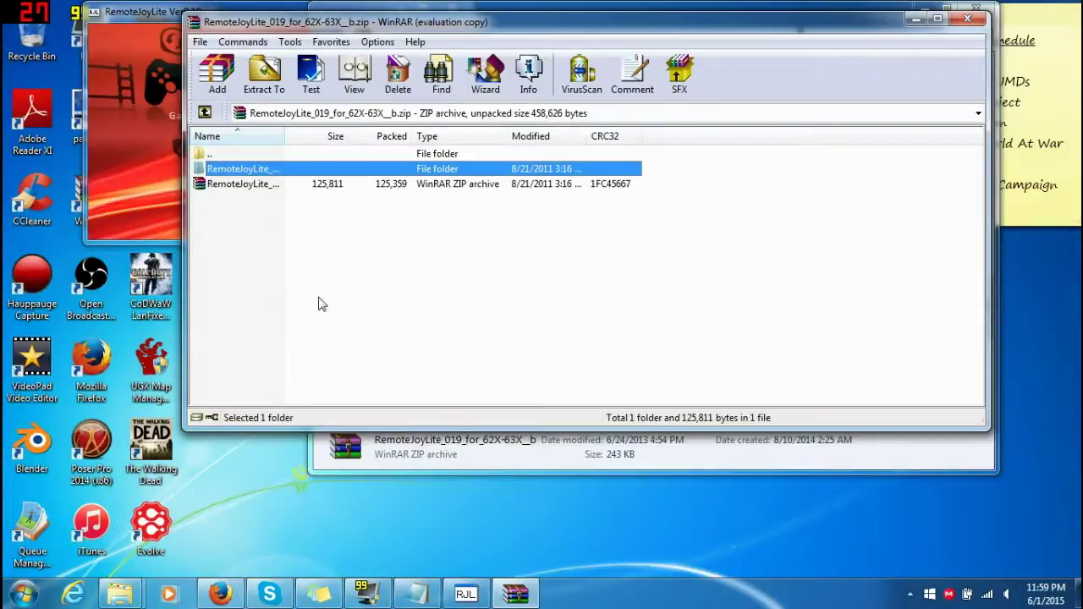
# Inspect the folder inside the nested RemoteJoyLite_019_for_6xx_01g.zip archive, dismissing the licence reminder, and close that archive
pyautogui.doubleClick(253, 186)
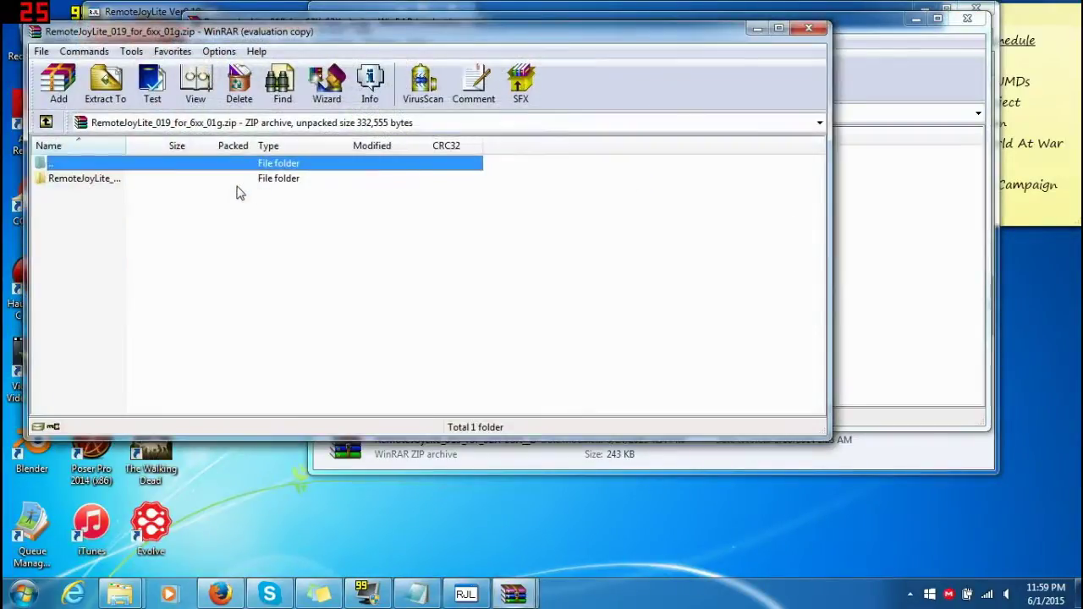
pyautogui.doubleClick(227, 181)
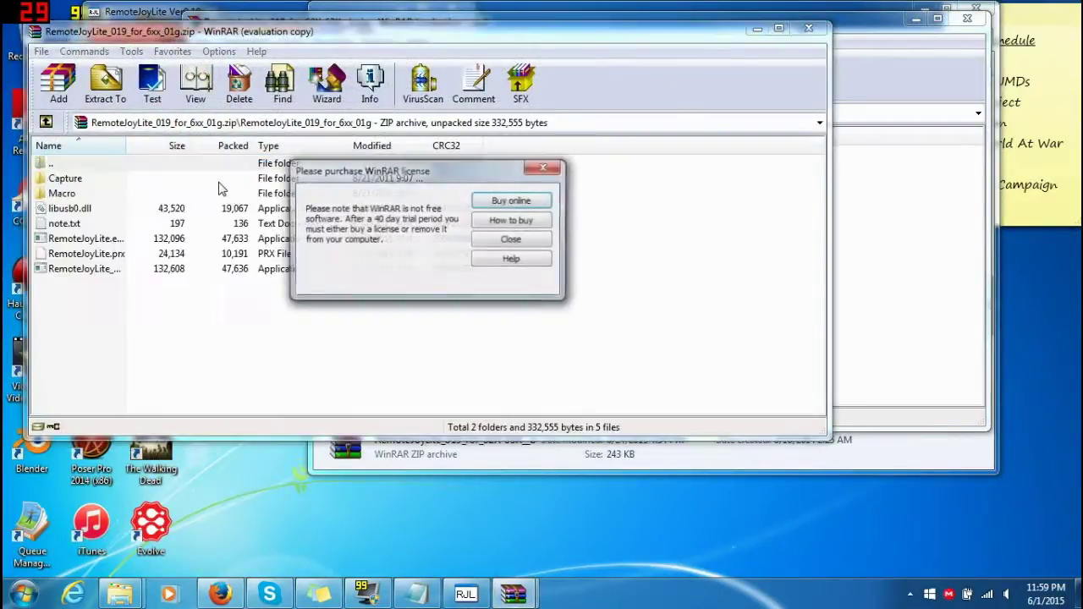
pyautogui.click(545, 166)
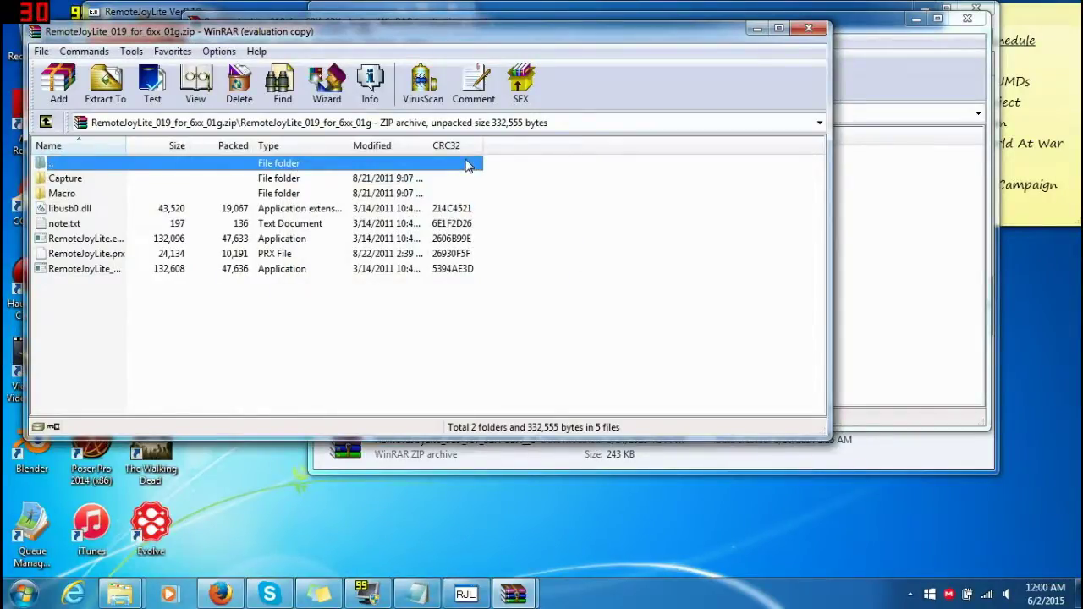
pyautogui.doubleClick(468, 165)
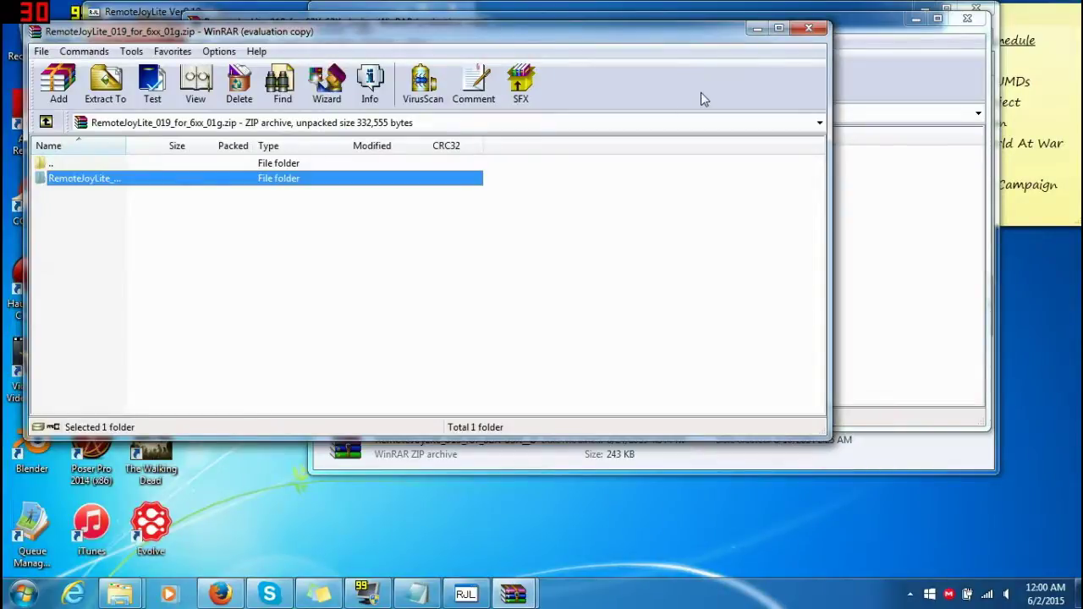
pyautogui.click(810, 29)
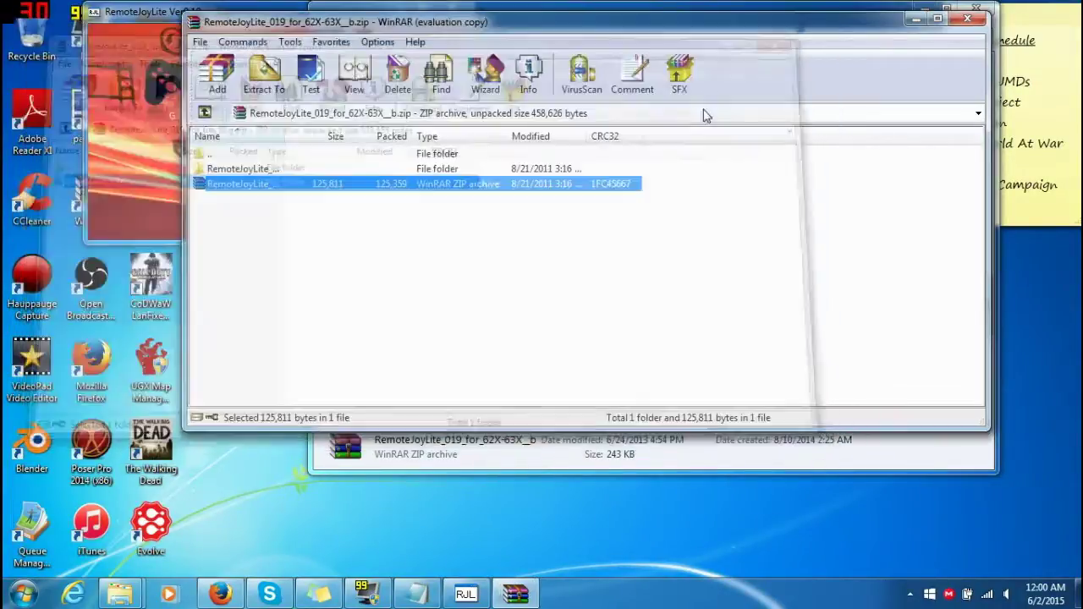
# Point out RemoteJoyLite.prx in the RemoteJoyLite_019_for_6xx folder and open note.txt
pyautogui.doubleClick(257, 170)
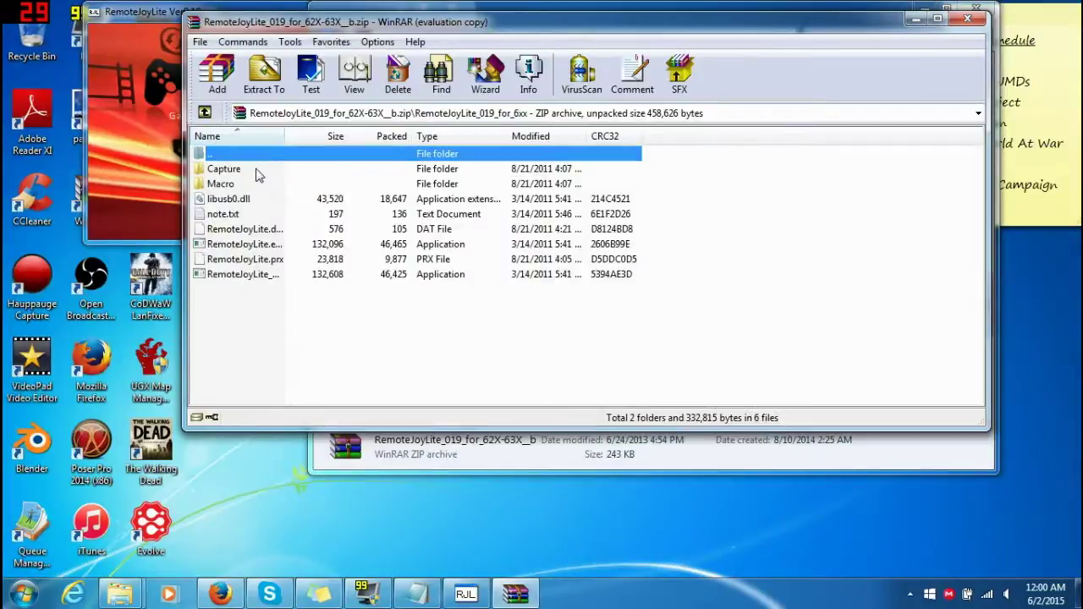
pyautogui.click(238, 260)
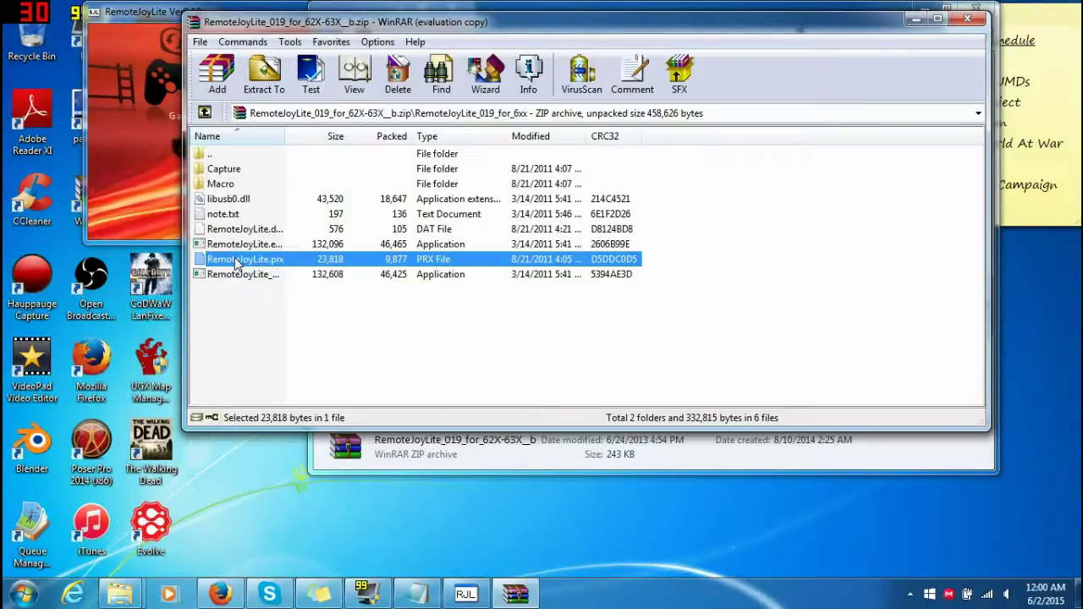
pyautogui.doubleClick(217, 217)
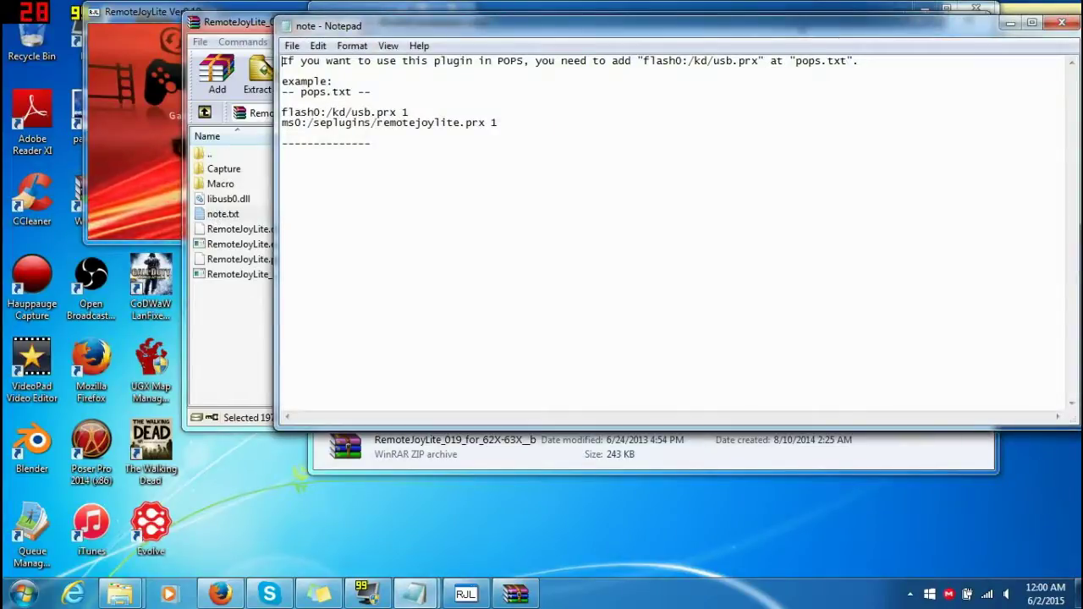
# Examine the note's instructions for using the plugin in POPS, highlighting the "flash0:/kd/usb.prx 1" example line for pops.txt
pyautogui.click(283, 133)
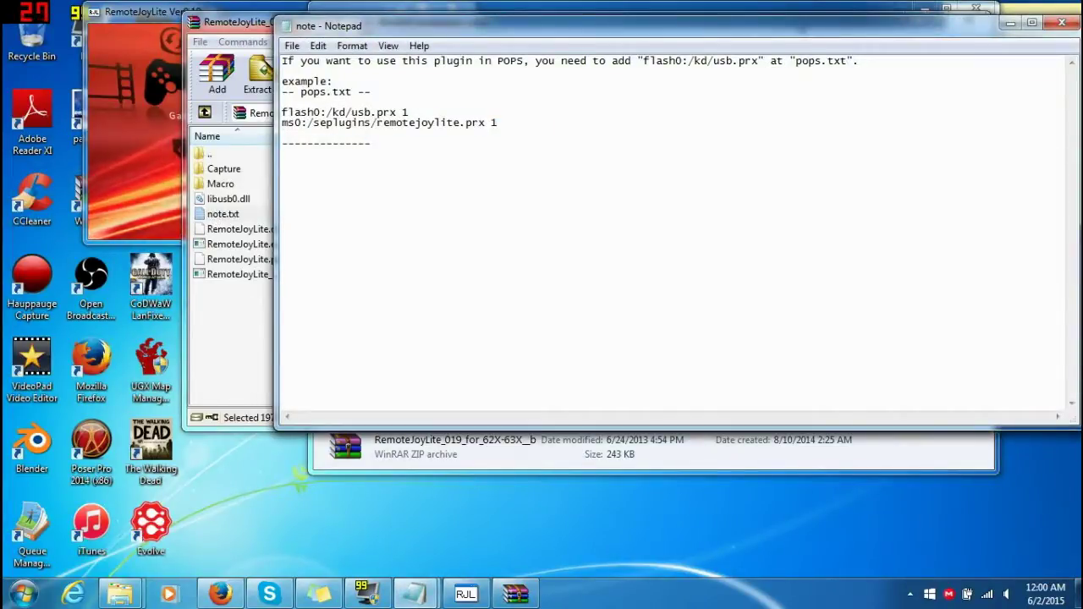
pyautogui.moveTo(282, 123); pyautogui.dragTo(498, 122)
pyautogui.moveTo(283, 122)
pyautogui.mouseDown()
pyautogui.moveTo(378, 123)
pyautogui.moveTo(283, 101)
pyautogui.mouseUp()
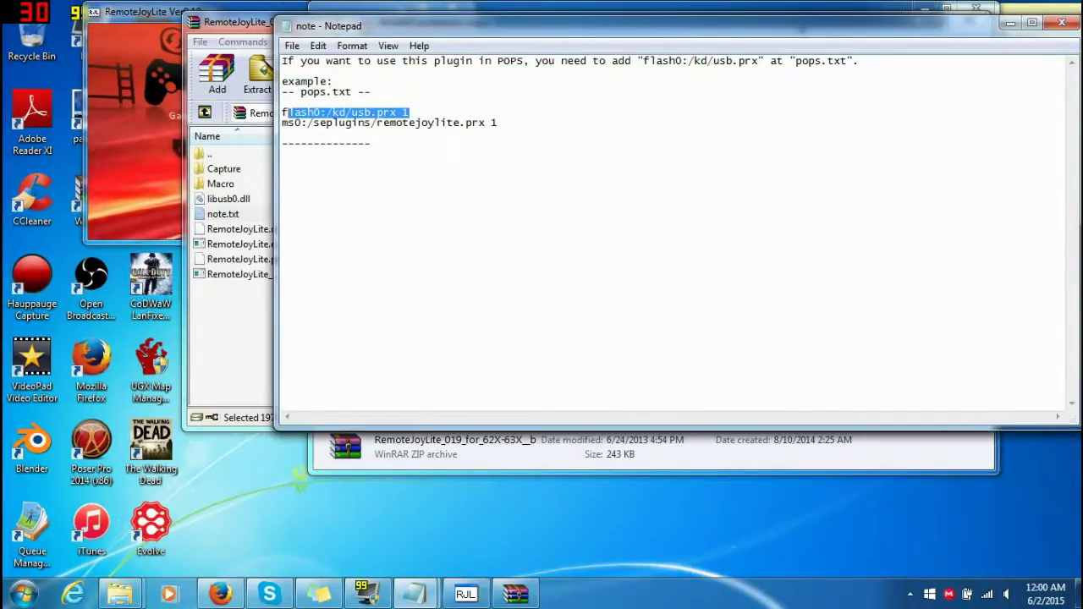
pyautogui.click(410, 112)
pyautogui.moveTo(411, 113); pyautogui.dragTo(283, 101)
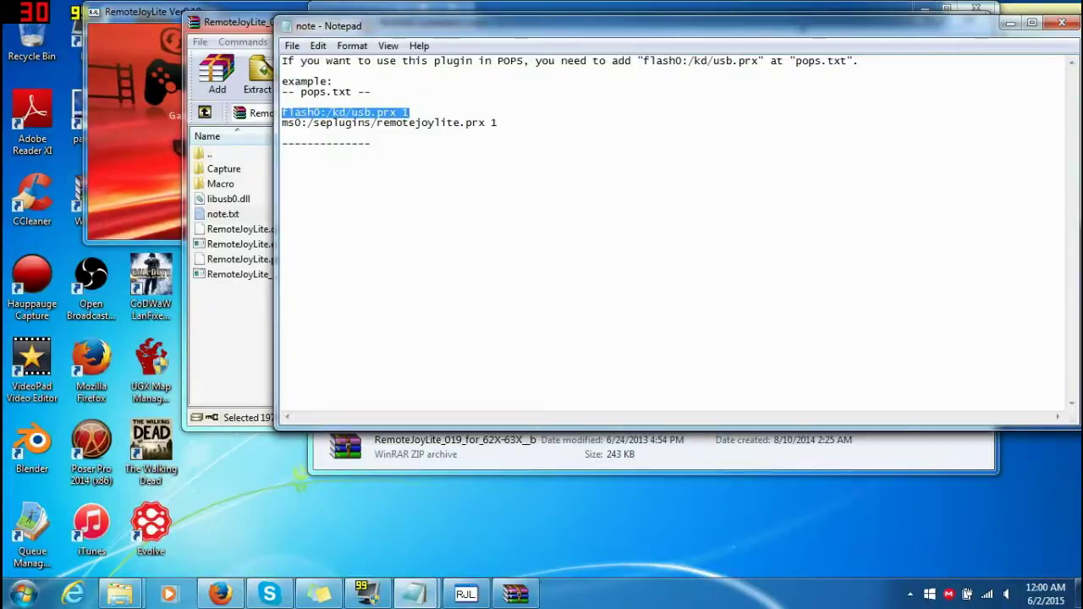
pyautogui.click(409, 113)
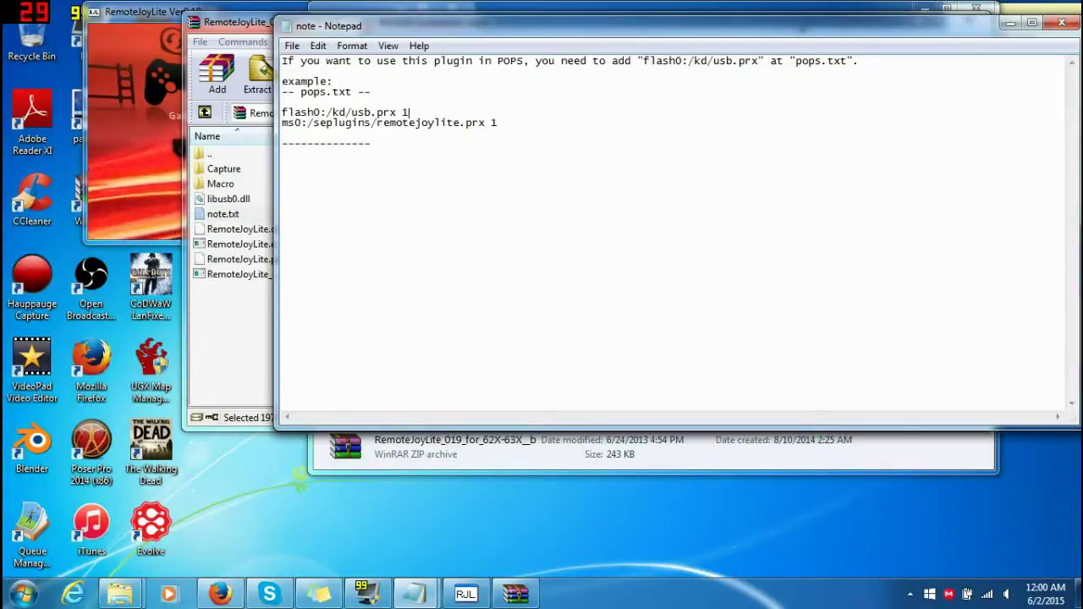
pyautogui.moveTo(405, 112); pyautogui.dragTo(301, 112)
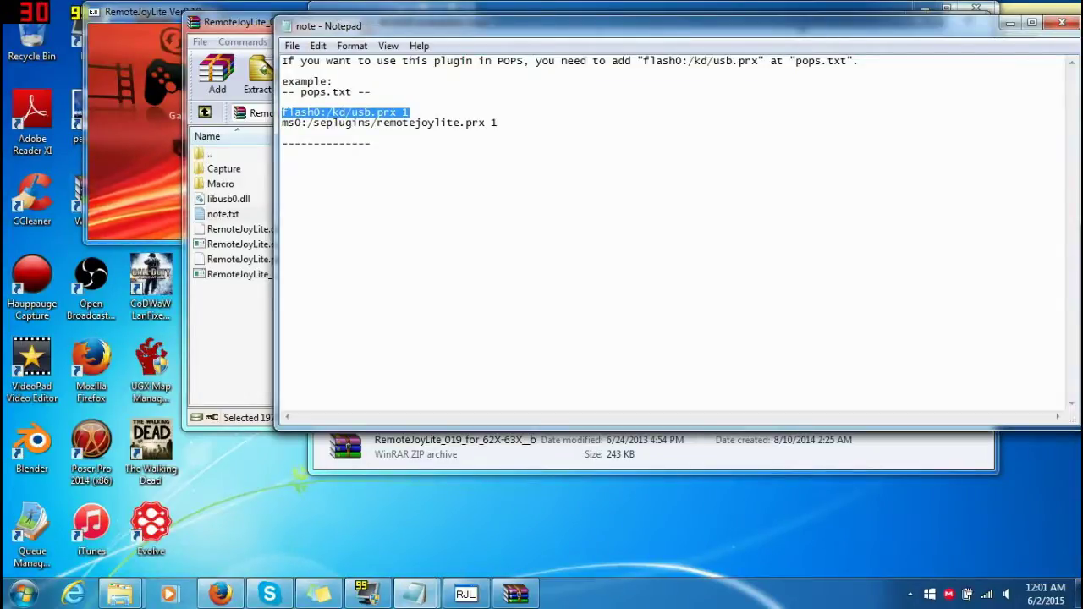
pyautogui.moveTo(282, 61); pyautogui.dragTo(883, 50)
pyautogui.click(410, 112)
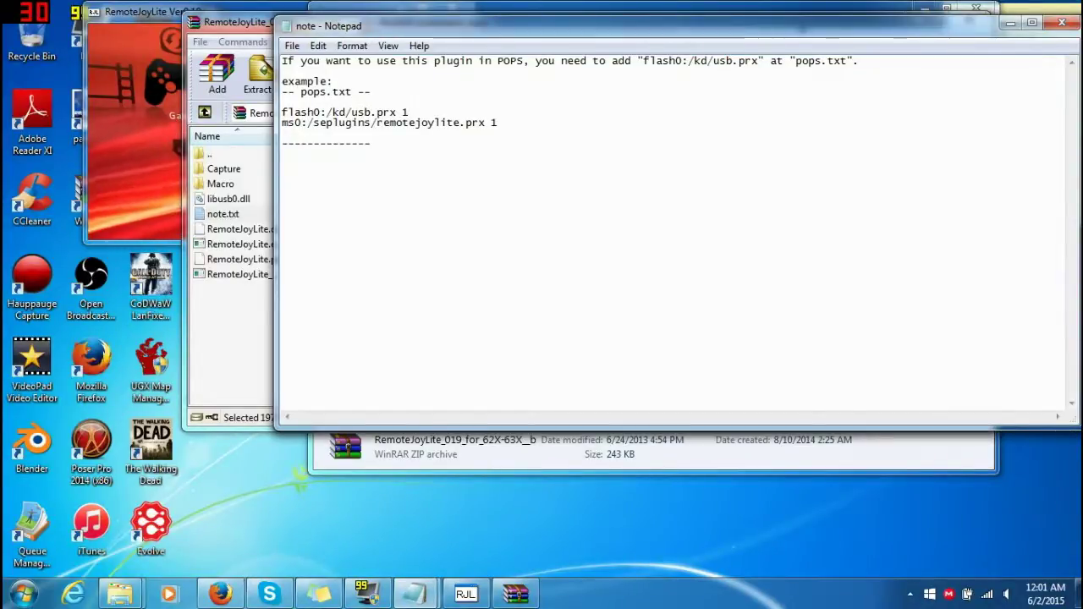
# Close the note and the RemoteJoyLite archive, and bring the RemoteJoyLite display window to the front
pyautogui.click(1063, 25)
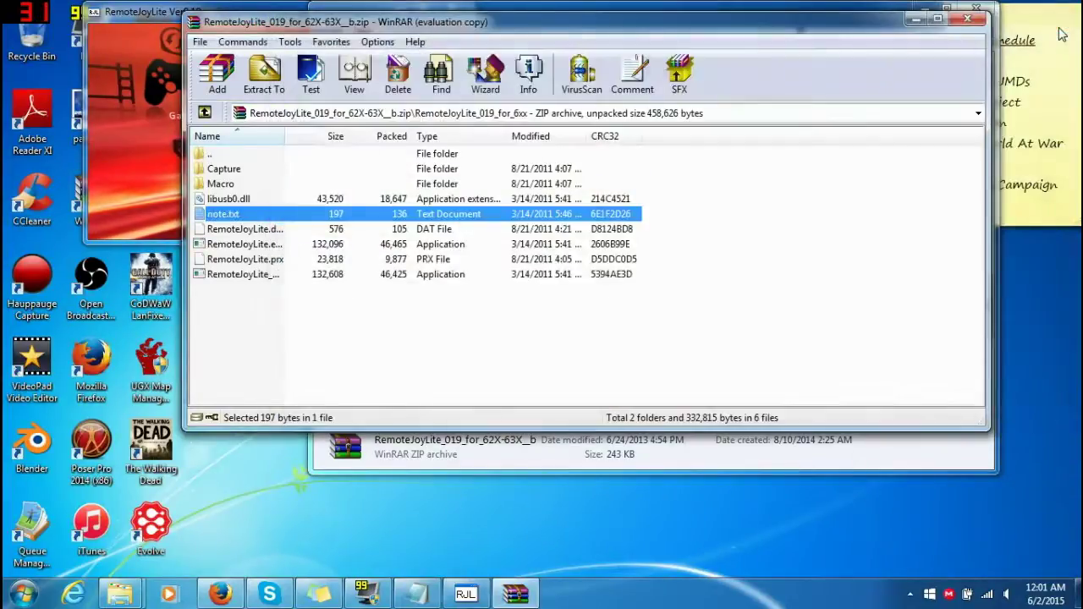
pyautogui.click(662, 310)
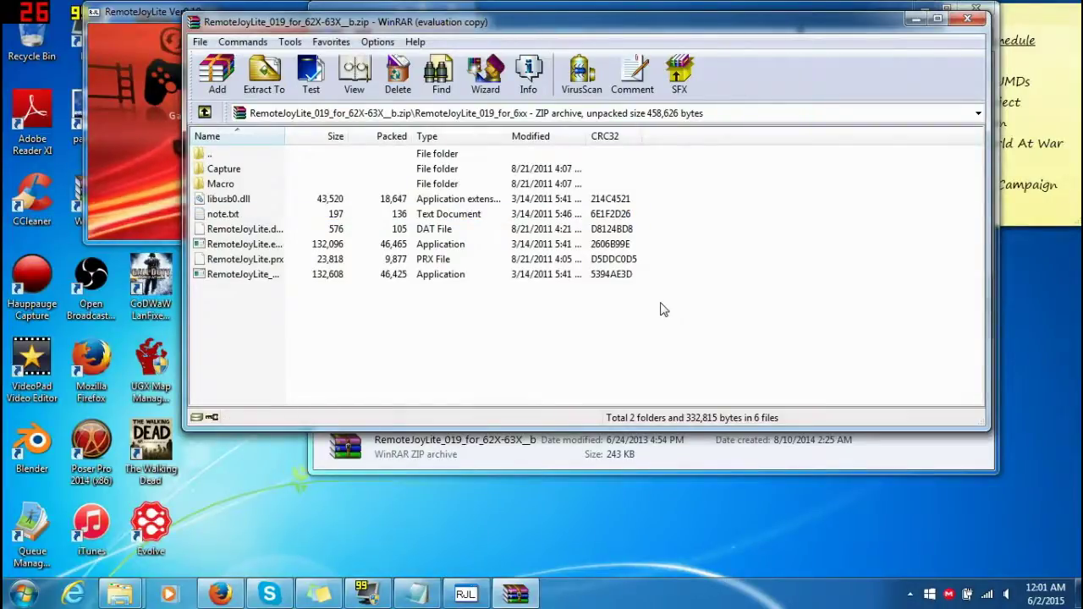
pyautogui.click(966, 18)
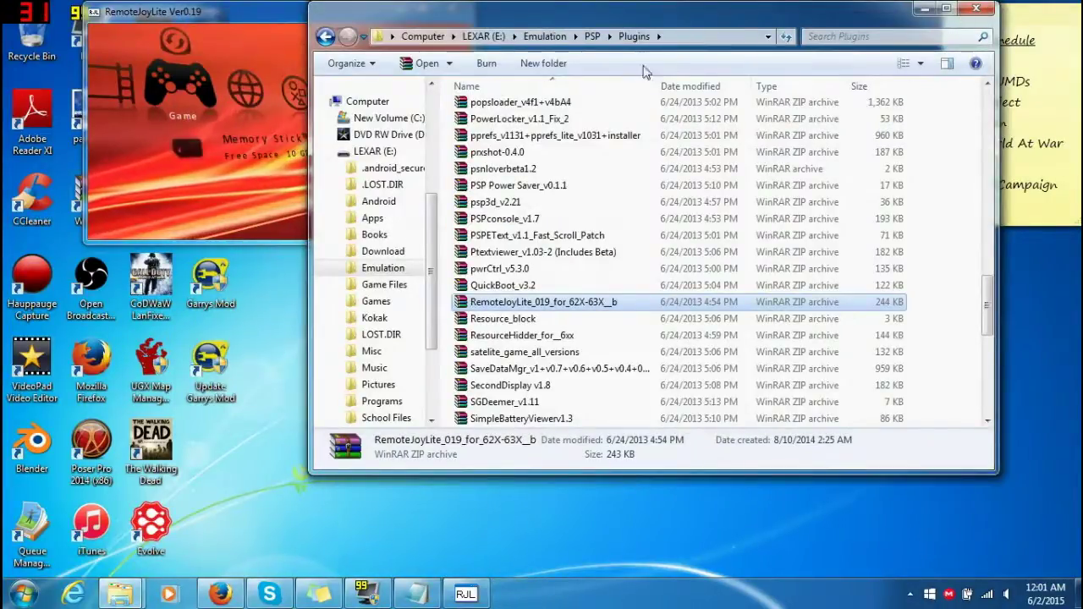
pyautogui.click(174, 125)
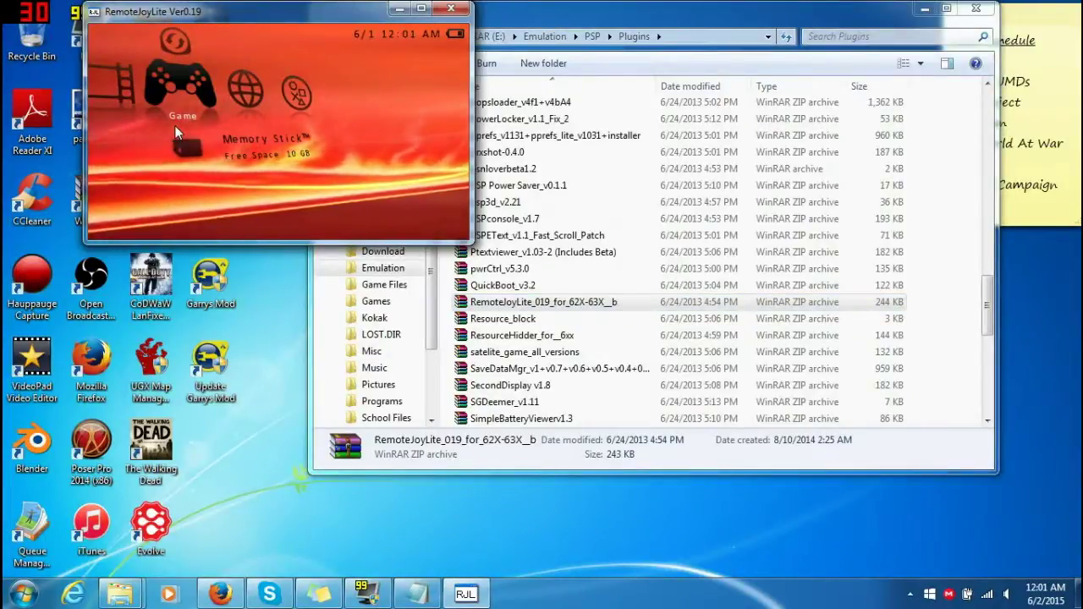